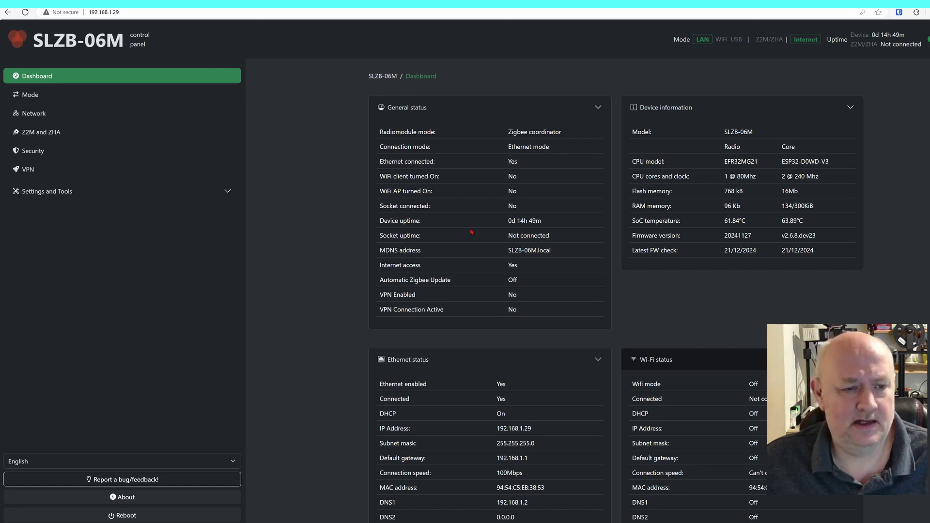
# Step: Review the coordinator's Mode, Network, Z2M and ZHA, Security, VPN and General settings pages
pyautogui.click(19, 97)
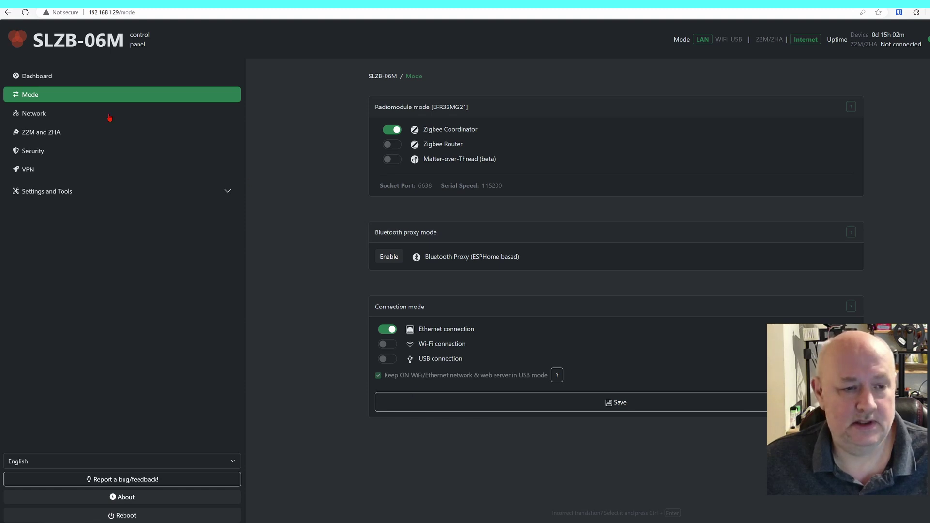
pyautogui.click(43, 116)
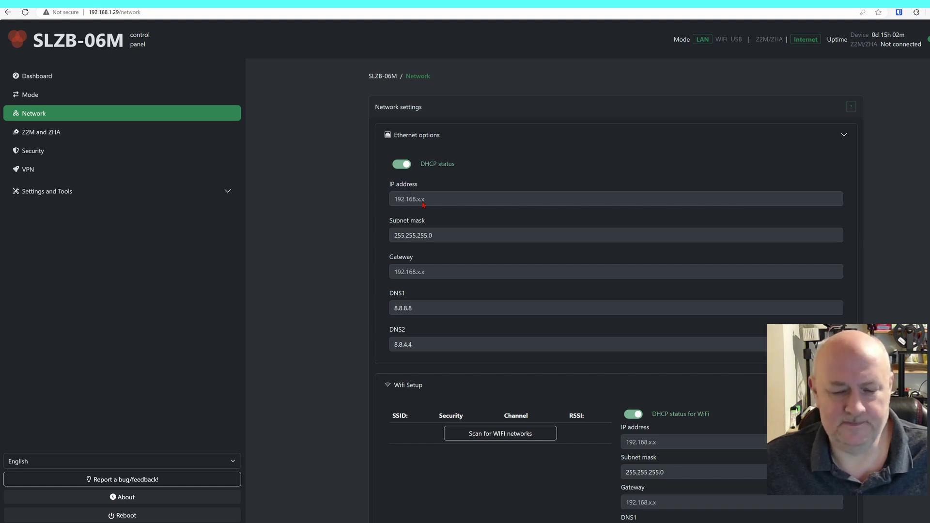
pyautogui.click(45, 135)
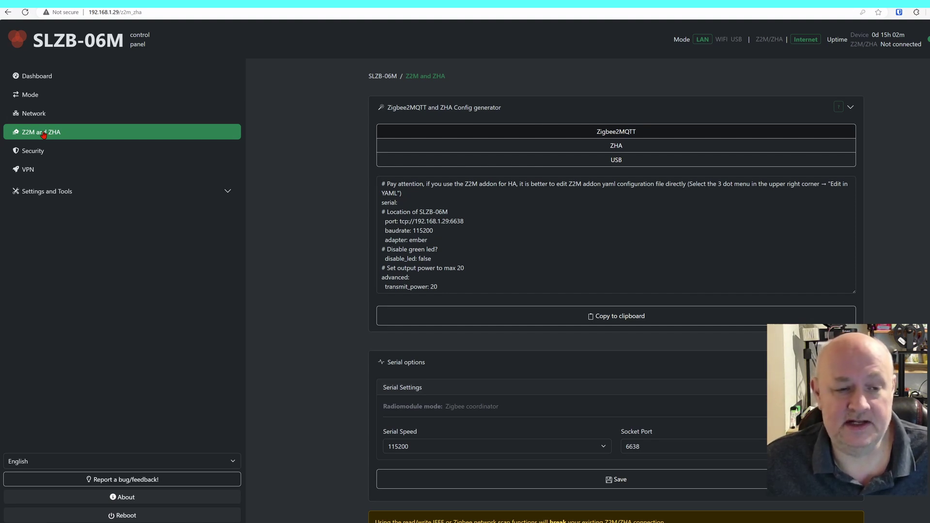
pyautogui.click(36, 155)
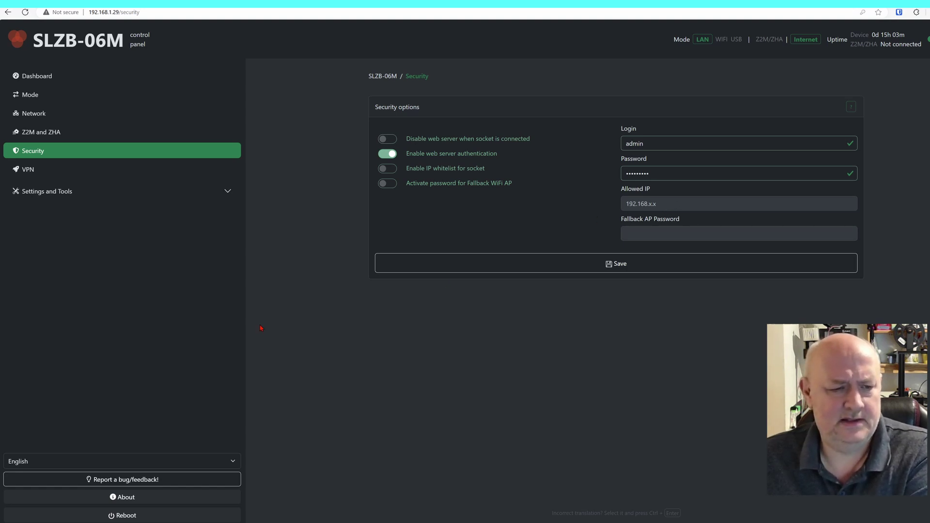
pyautogui.click(28, 170)
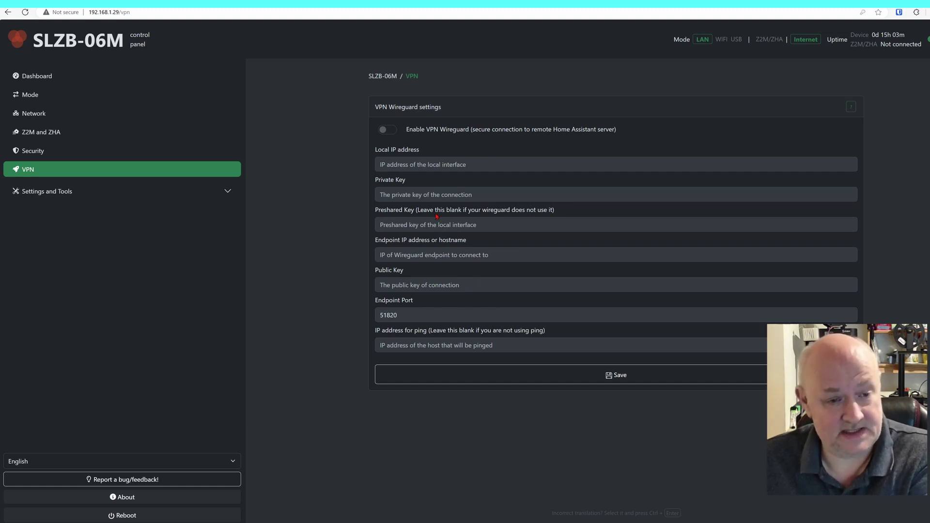
pyautogui.click(226, 193)
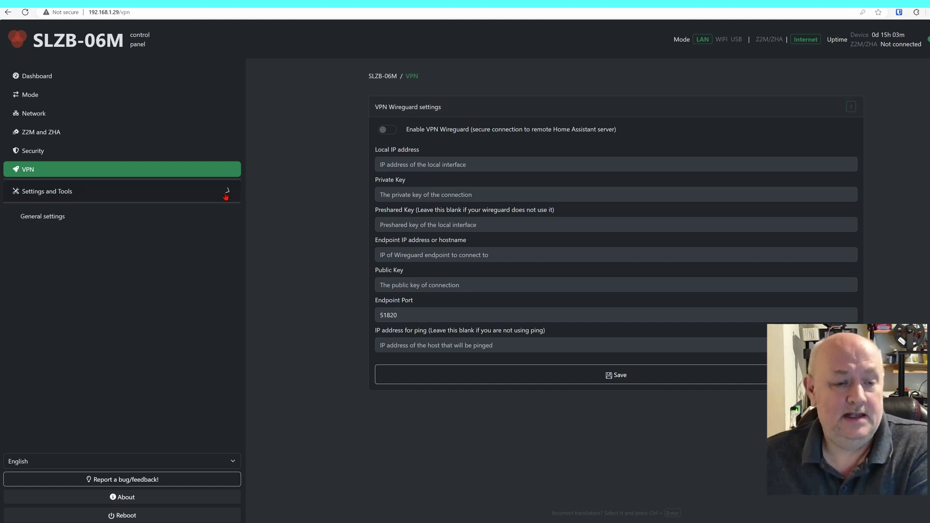
pyautogui.click(41, 218)
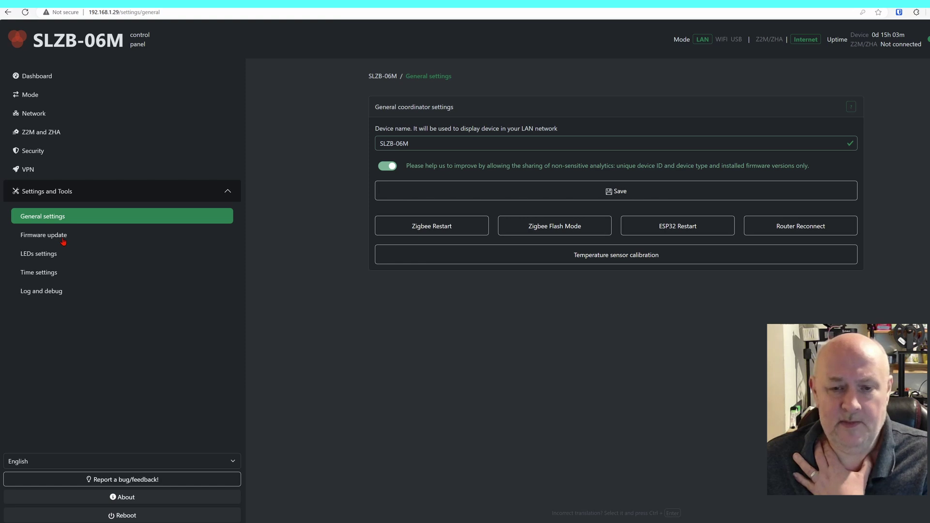
# Step: Check the available Core and Zigbee over-the-air firmware updates, including the Zigbee Coordinator release notes
pyautogui.click(33, 237)
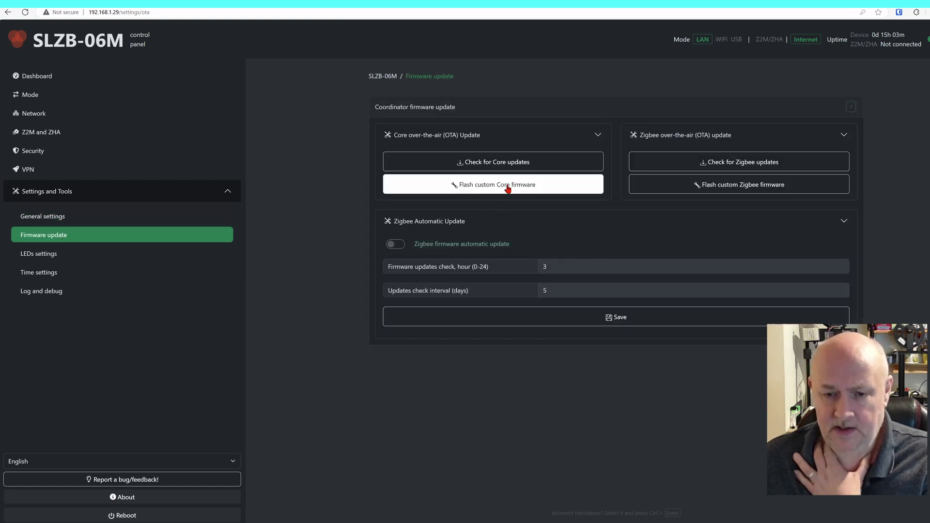
pyautogui.click(509, 170)
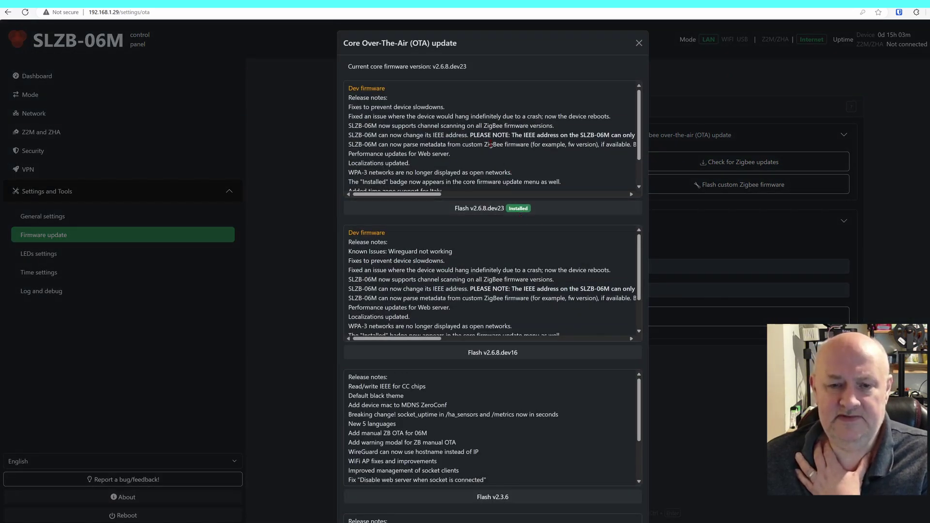
pyautogui.click(639, 43)
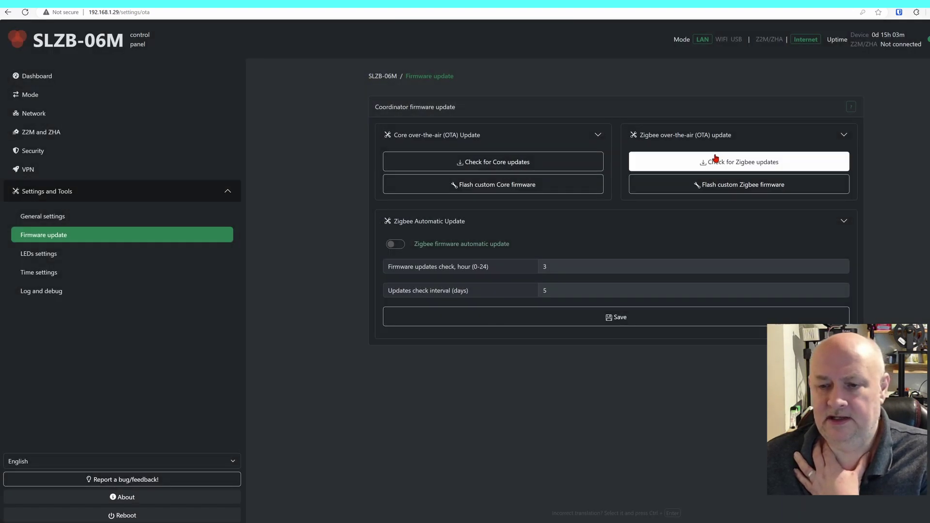
pyautogui.click(715, 163)
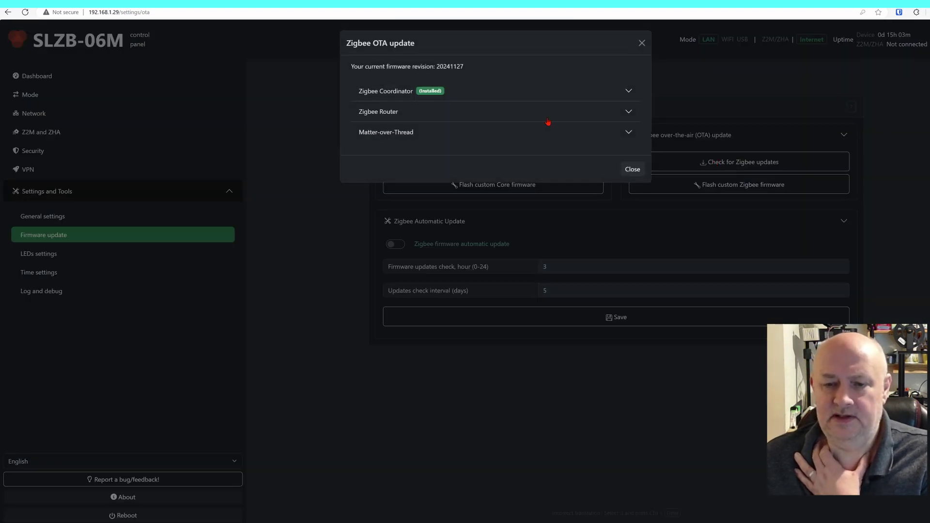
pyautogui.click(631, 95)
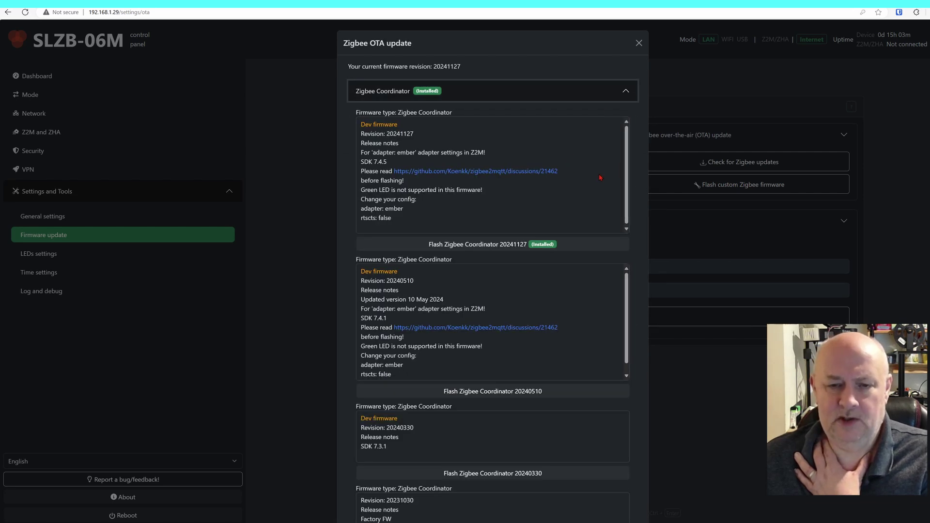
pyautogui.click(639, 43)
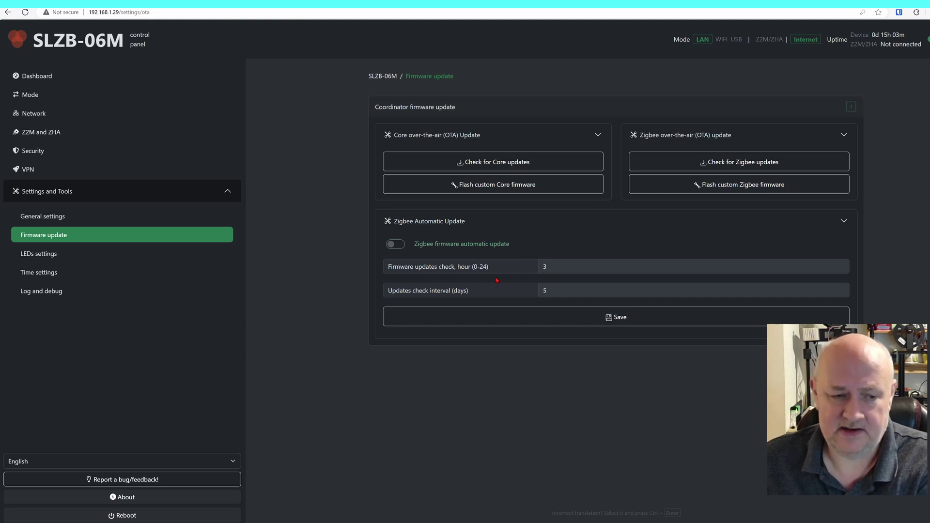
# Step: Review the coordinator's LEDs settings, Time settings and Log and debug pages
pyautogui.click(42, 256)
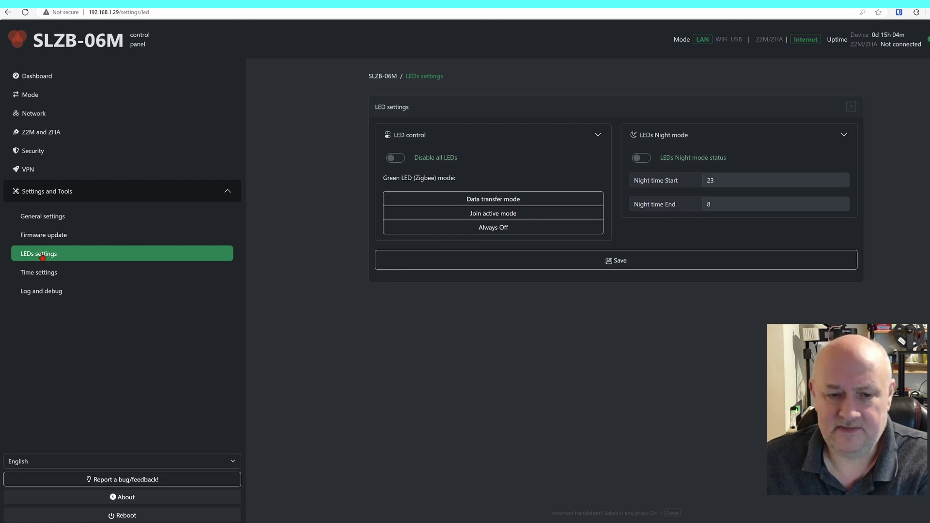
pyautogui.click(54, 273)
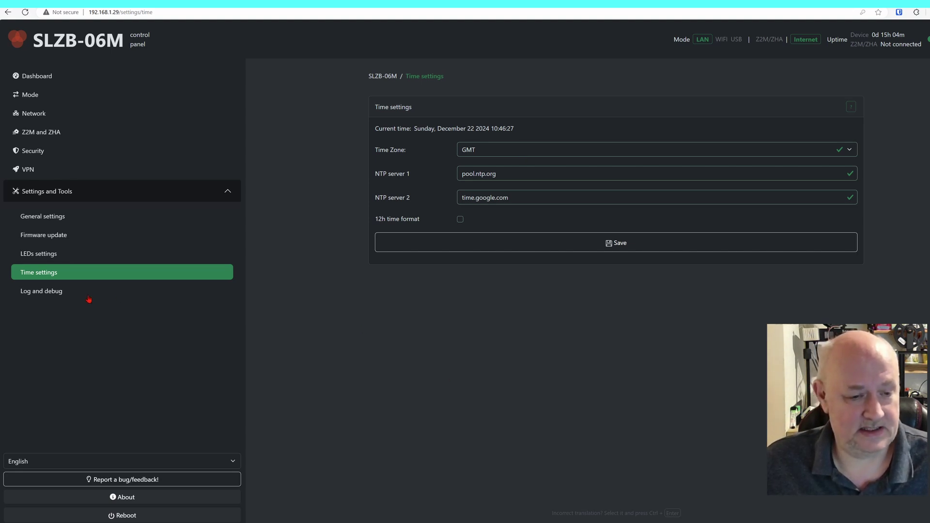
pyautogui.click(55, 293)
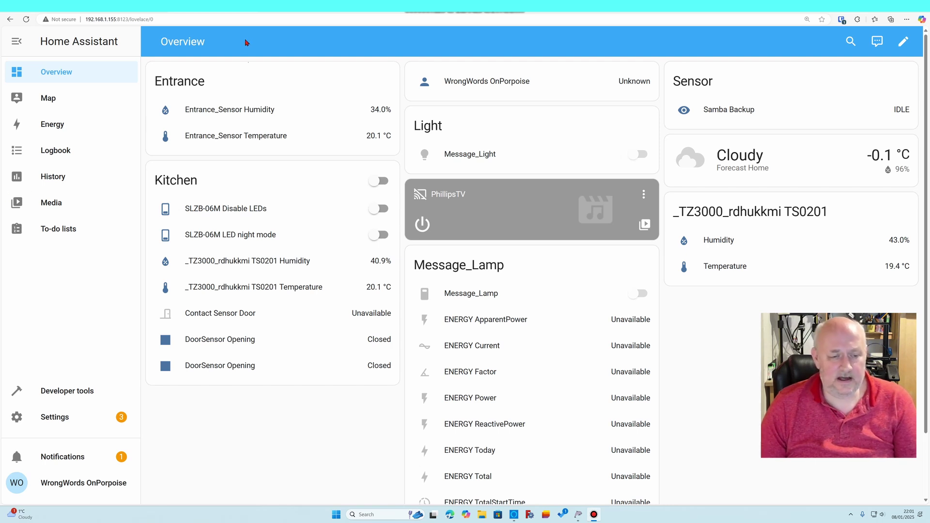
# Step: Switch to Home Assistant and open the configured Zigbee Home Automation integration
pyautogui.click(68, 417)
pyautogui.scroll(-3, 441, 261)
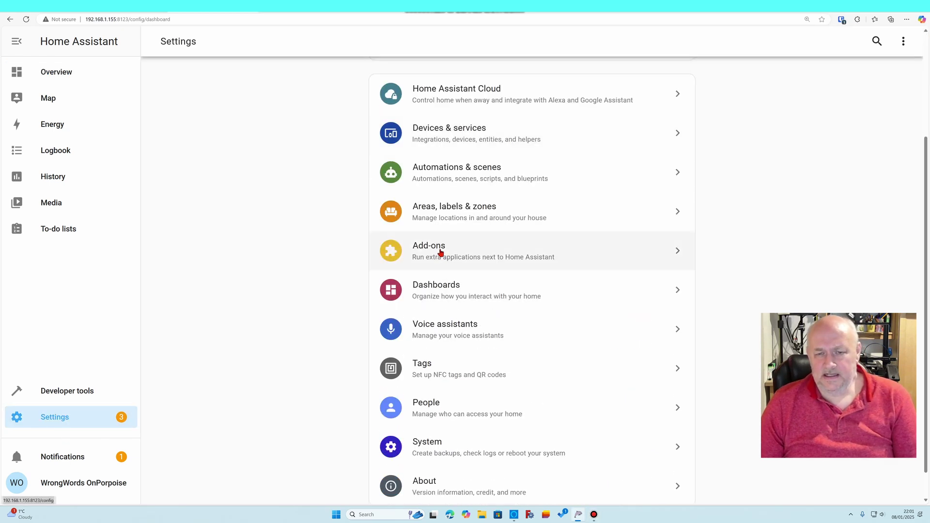
pyautogui.scroll(1, 484, 194)
pyautogui.click(480, 174)
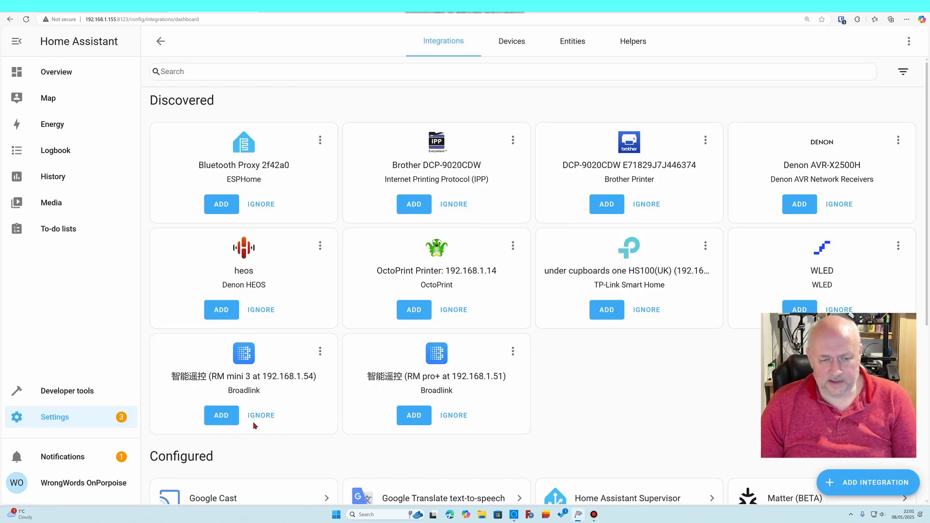
pyautogui.scroll(-6, 242, 424)
pyautogui.click(238, 425)
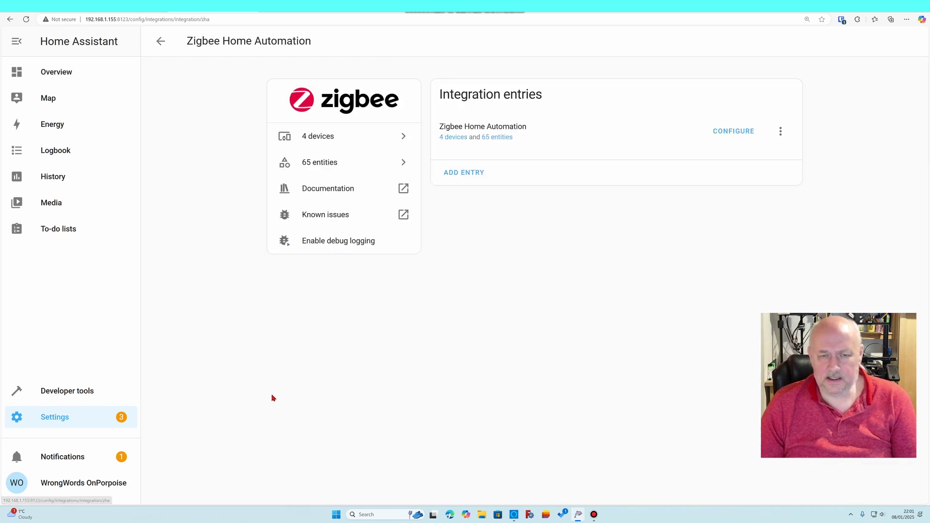
# Step: Inspect the integration's Zigbee devices and the DoorSensor's details, and return to the integration page
pyautogui.click(332, 137)
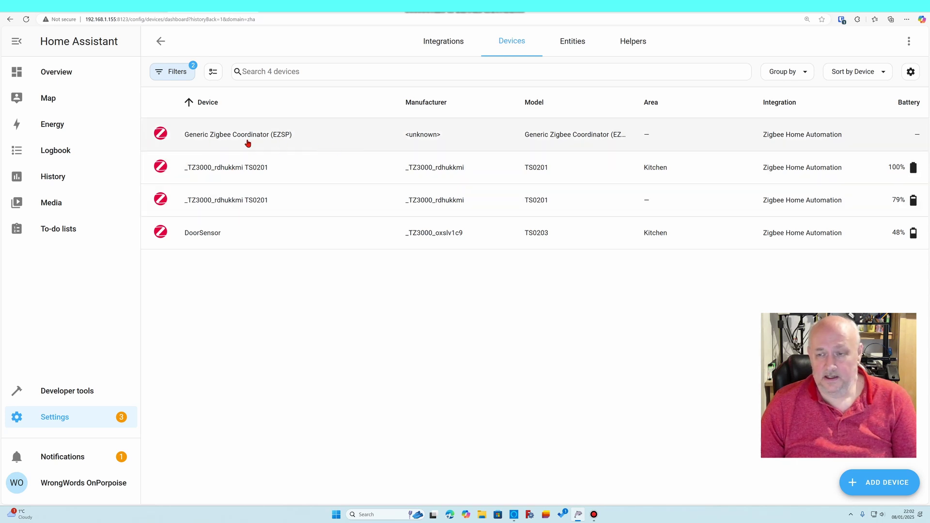
pyautogui.click(205, 240)
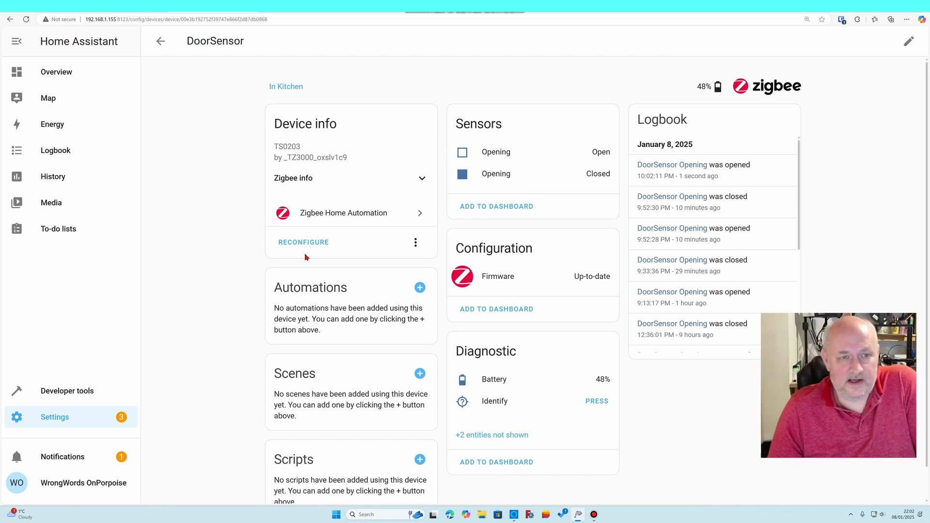
pyautogui.click(160, 50)
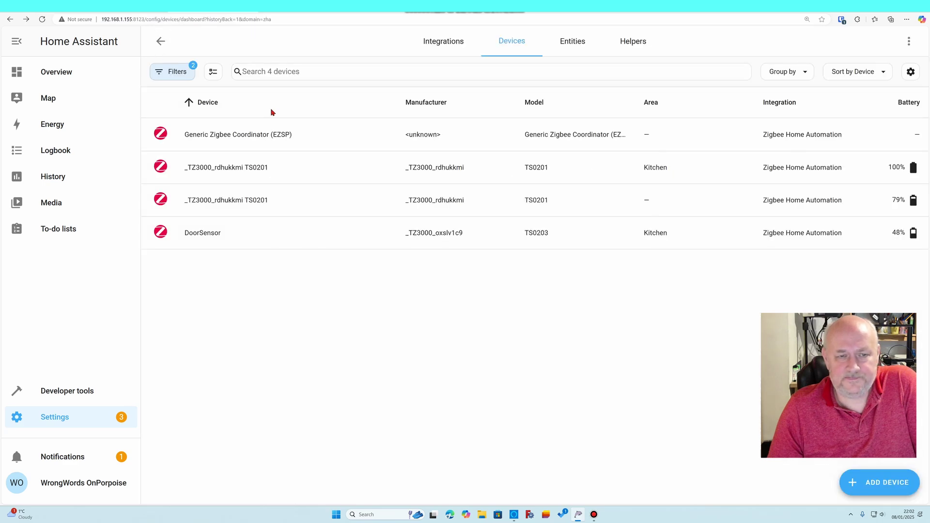
pyautogui.click(162, 47)
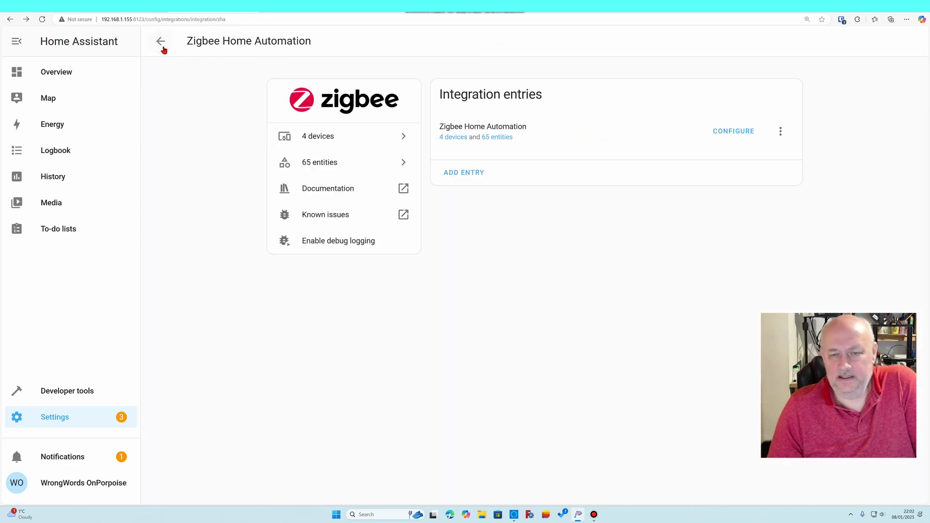
# Step: Start reconfiguring ZHA from its network settings, agree to stop it, and choose migration to a new radio
pyautogui.click(724, 140)
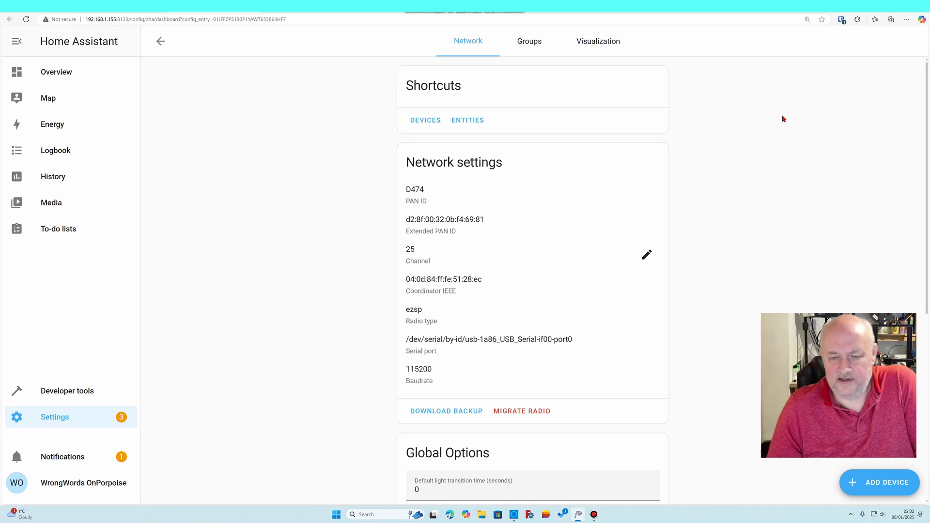
pyautogui.scroll(-2, 610, 295)
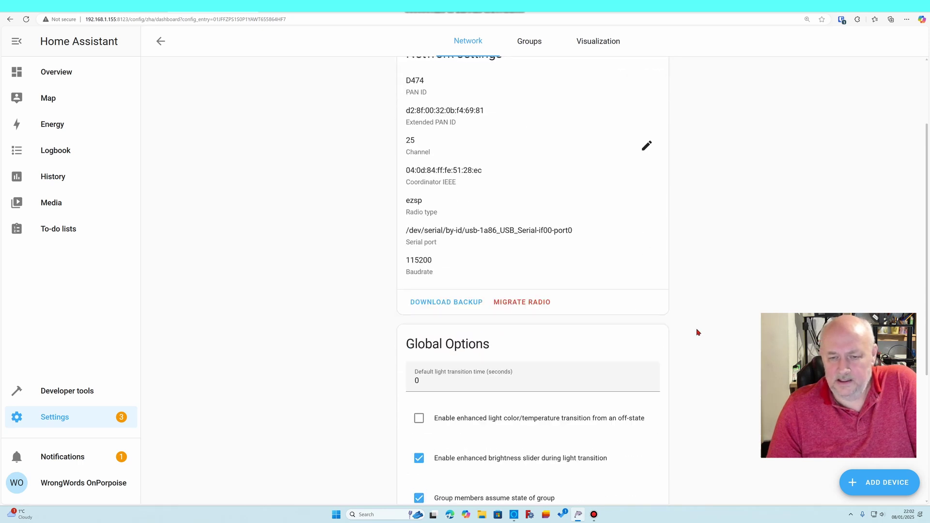
pyautogui.click(518, 303)
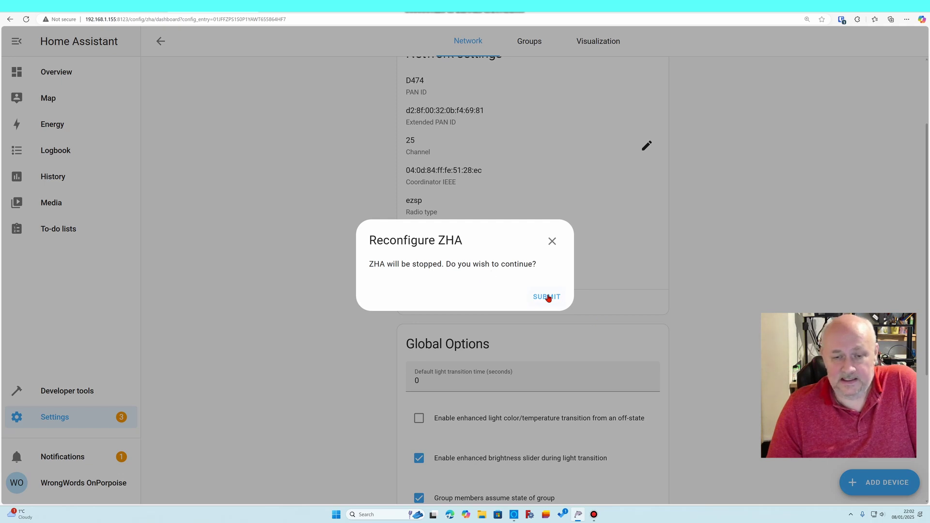
pyautogui.click(548, 297)
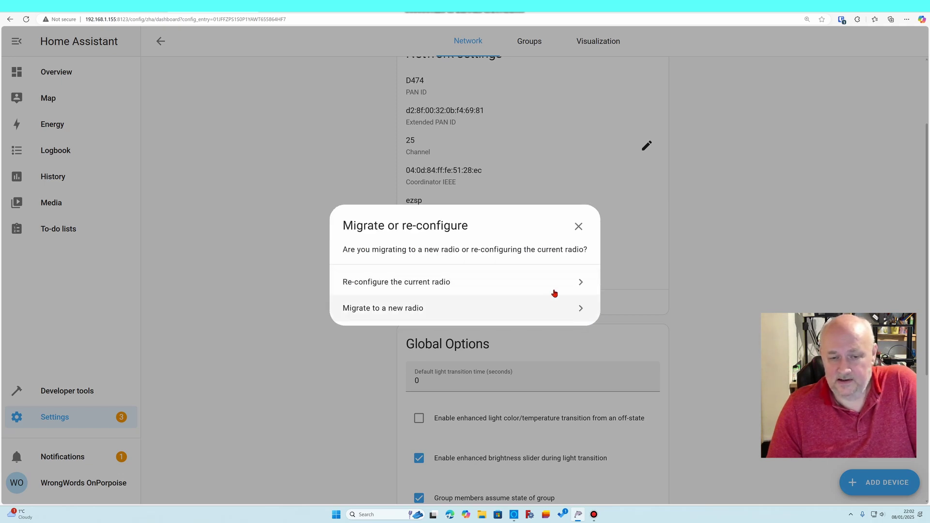
pyautogui.click(561, 308)
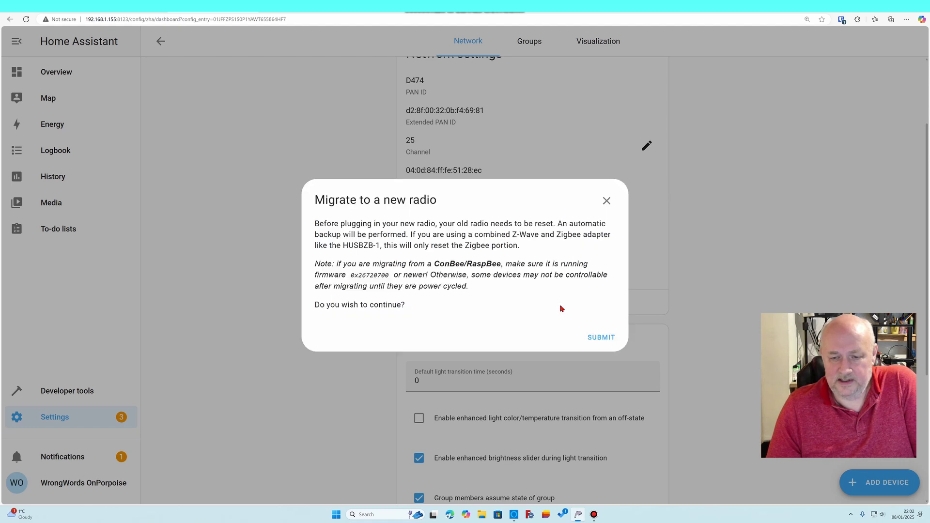
# Step: Confirm the old radio's reset and unplugging, and choose to enter the new radio's serial port manually
pyautogui.click(601, 340)
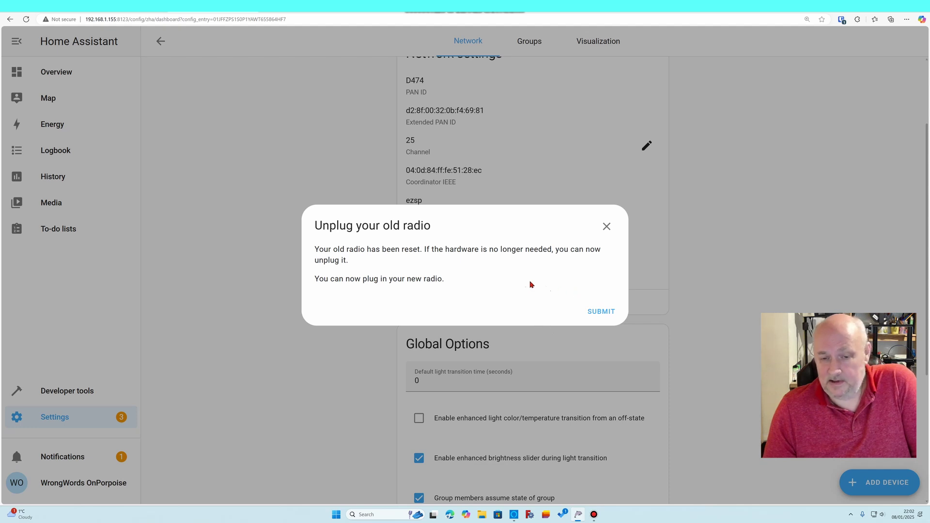
pyautogui.click(600, 313)
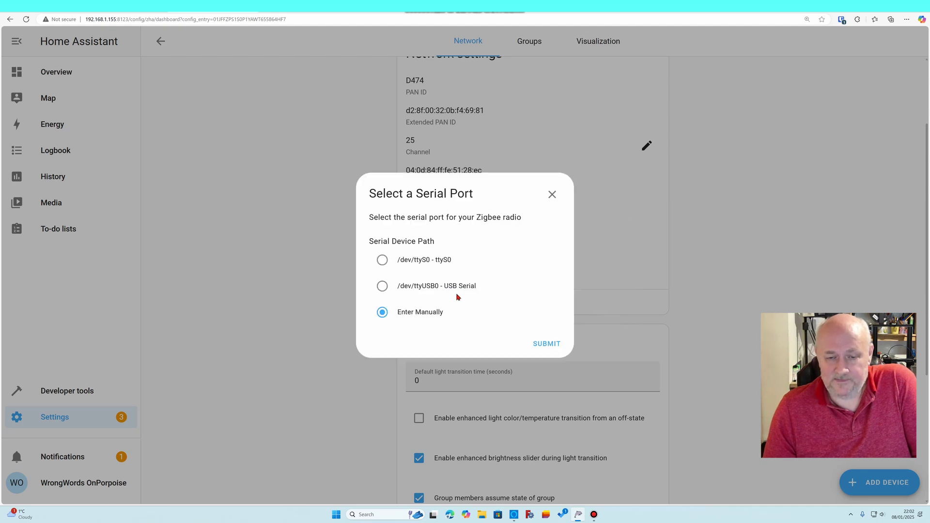
pyautogui.click(538, 344)
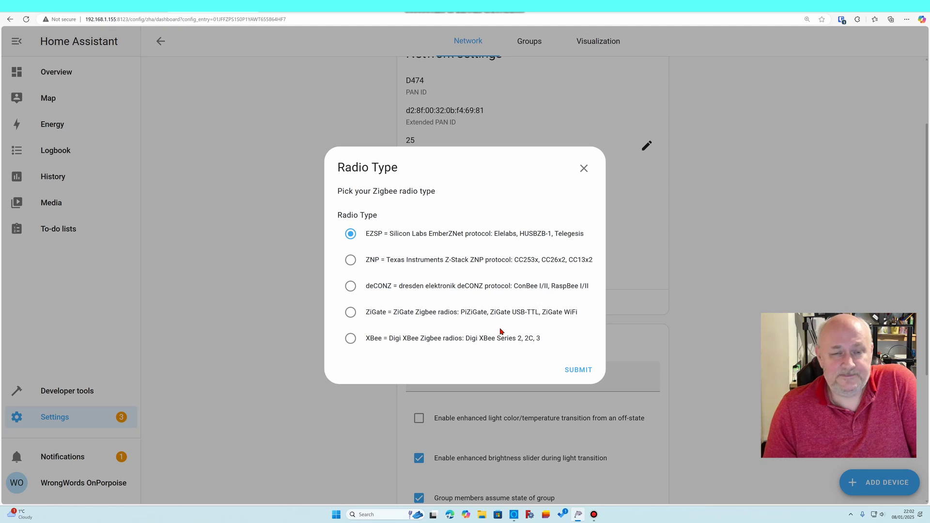
# Step: Switch to the SLZB-06M control panel and copy the ZHA socket address socket://192.168.1.29:6638 from the config generator
pyautogui.click(301, 13)
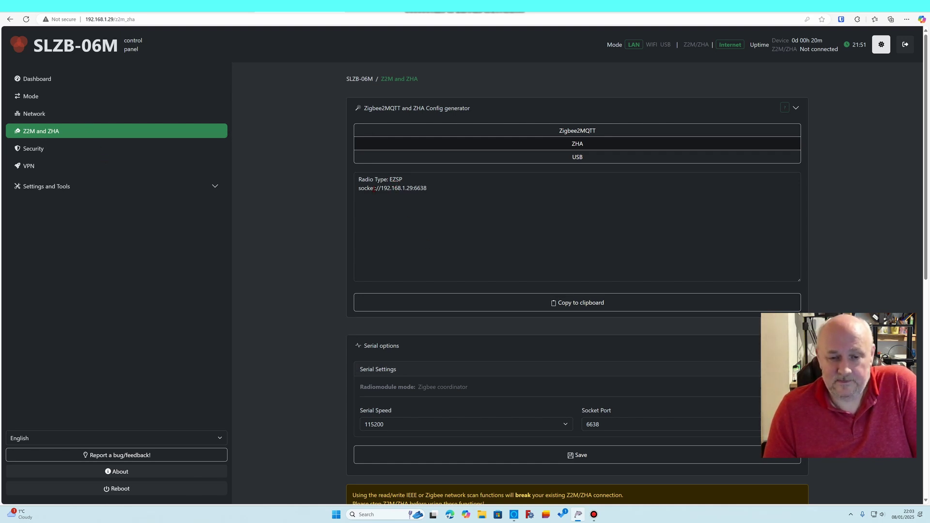
pyautogui.moveTo(360, 191)
pyautogui.mouseDown()
pyautogui.moveTo(423, 189)
pyautogui.moveTo(359, 191)
pyautogui.mouseUp()
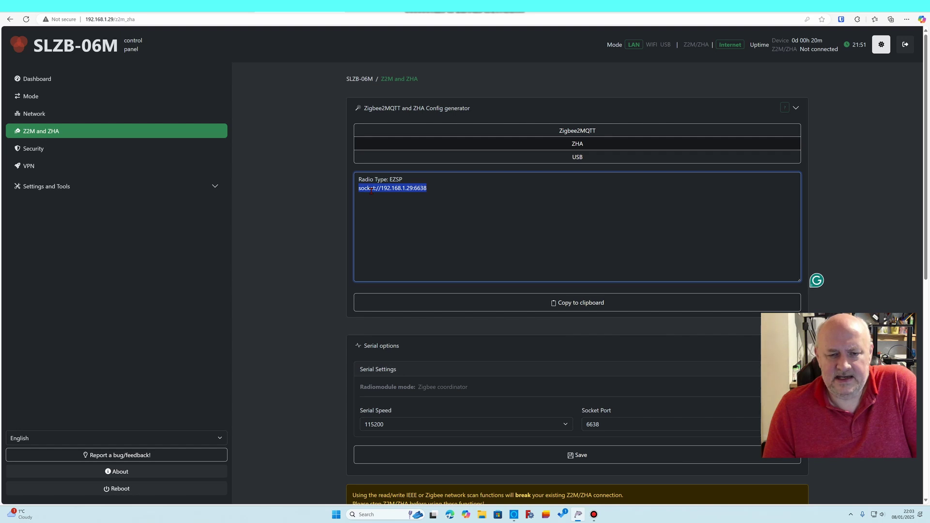
pyautogui.rightClick(371, 194)
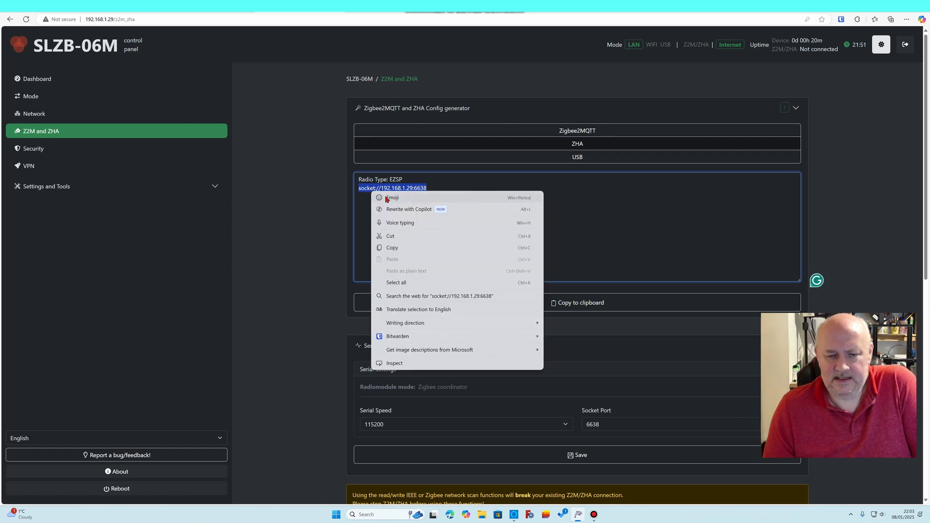
pyautogui.click(402, 247)
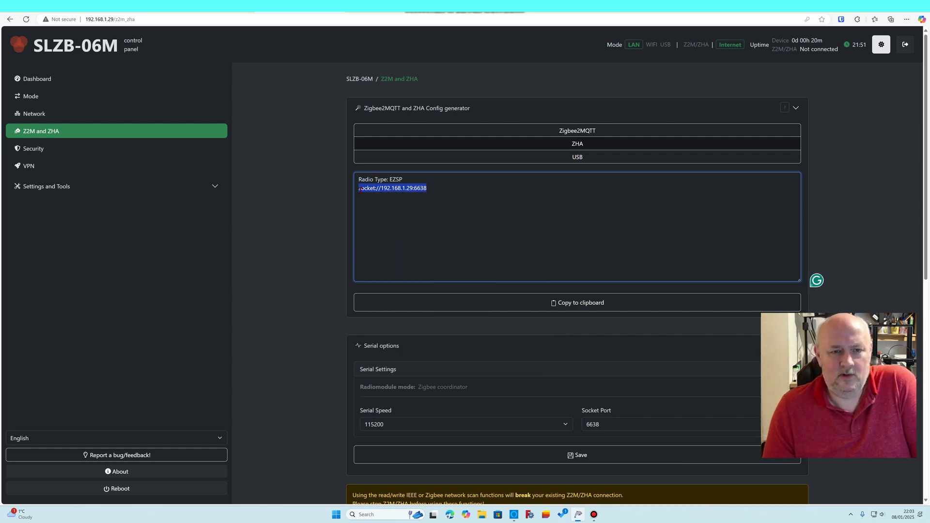
# Step: Back in Home Assistant, accept the EZSP radio type and set the serial device path to socket://192.168.1.29:6638 with port speed 115200
pyautogui.click(198, 12)
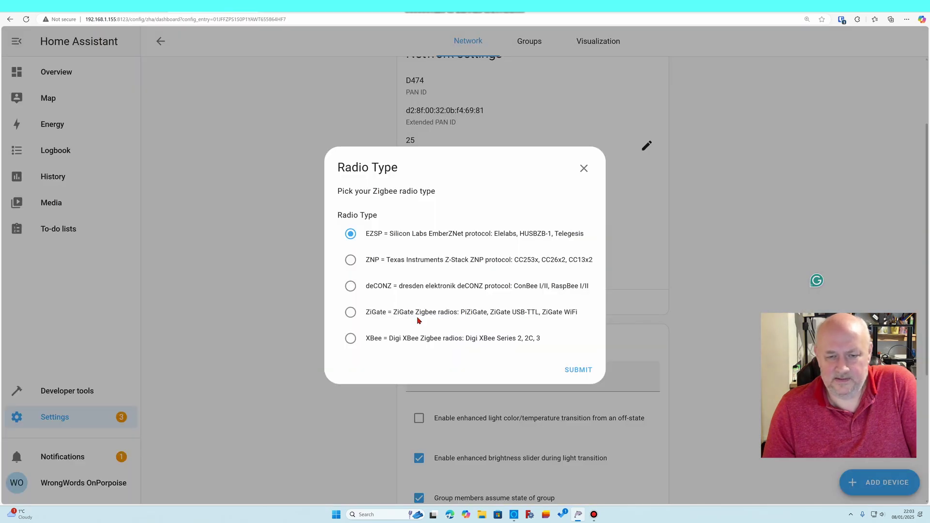
pyautogui.click(586, 373)
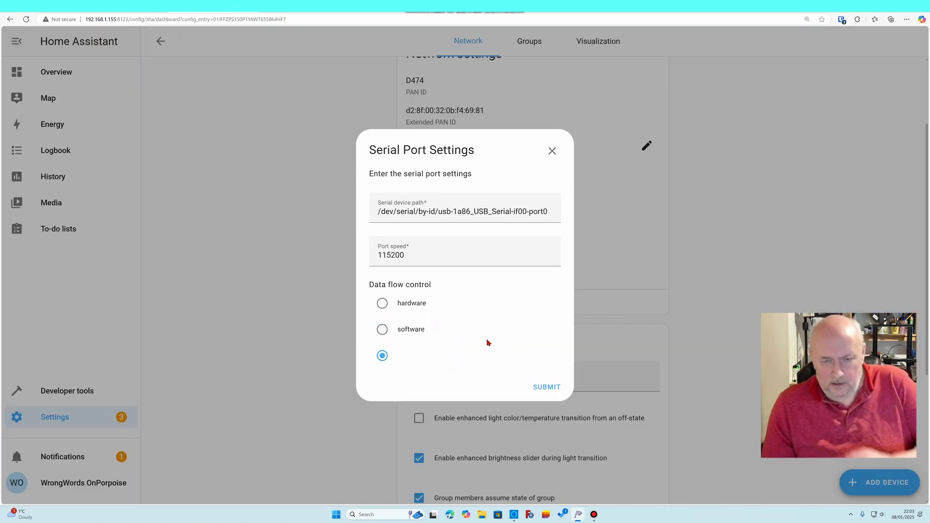
pyautogui.tripleClick(453, 211)
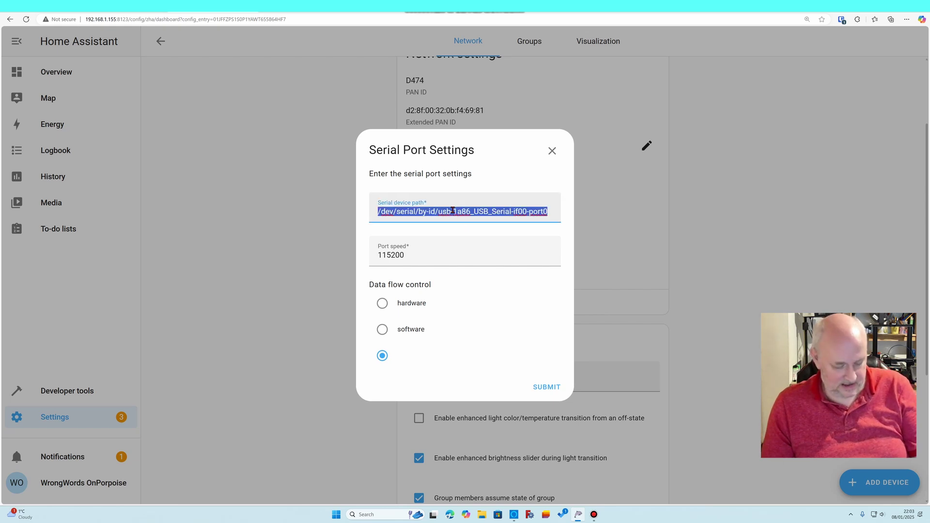
pyautogui.hotkey('ctrl', 'v')
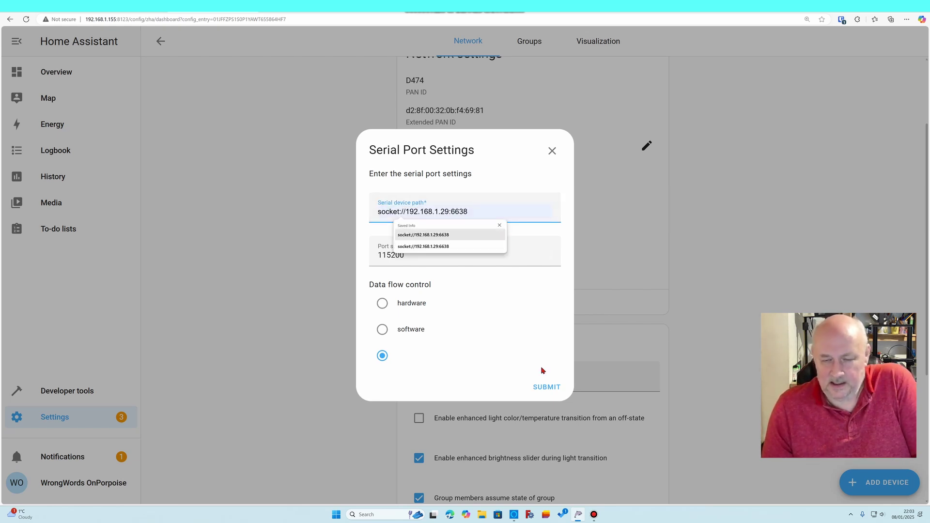
pyautogui.click(545, 388)
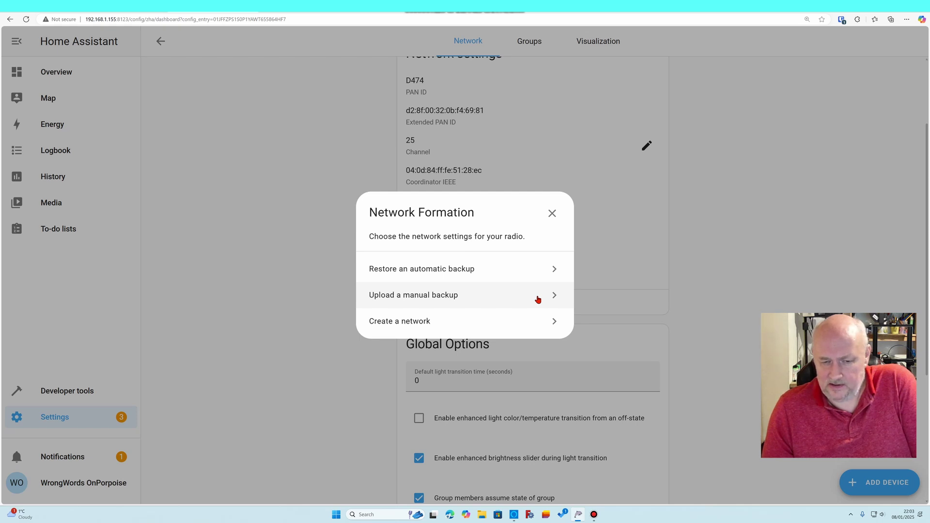
# Step: Restore the network settings from the automatic backup of Wed Jan 8 17:00:48 2025 and finish the radio migration
pyautogui.click(535, 272)
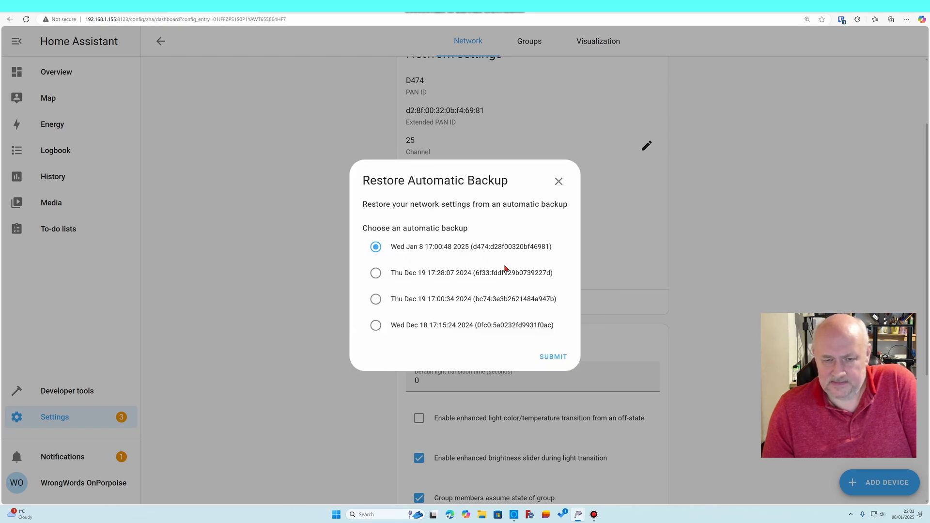
pyautogui.click(551, 358)
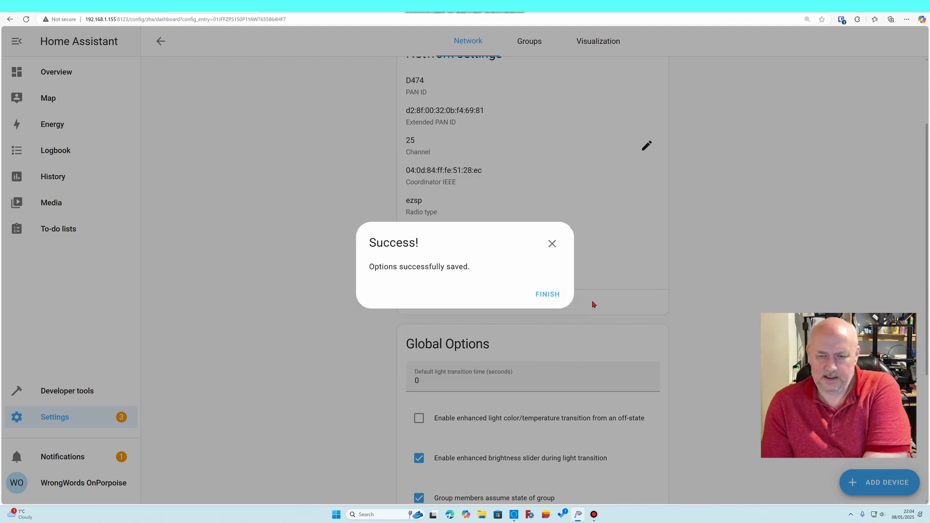
pyautogui.click(549, 295)
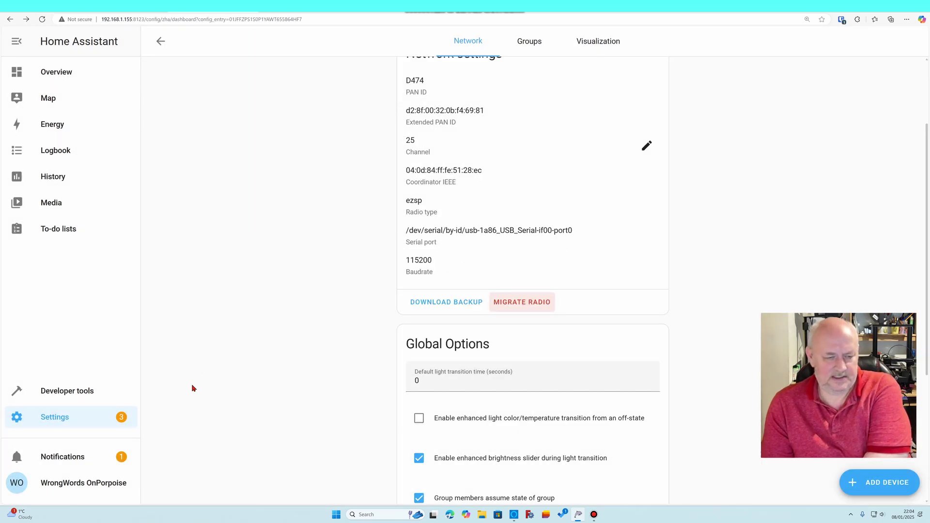
# Step: Fully restart Home Assistant from the developer tools, confirming the interruption of running automations and scripts
pyautogui.scroll(-2, 164, 378)
pyautogui.click(55, 419)
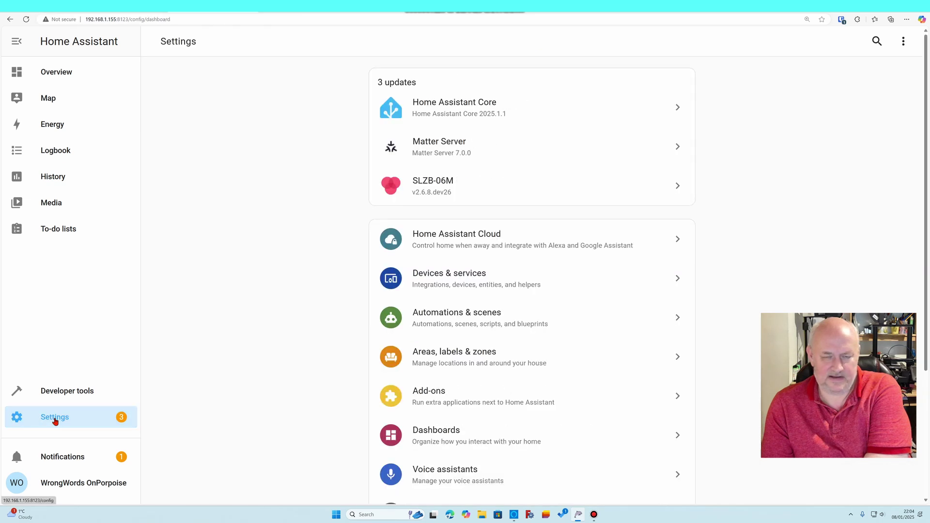
pyautogui.click(71, 388)
pyautogui.click(785, 192)
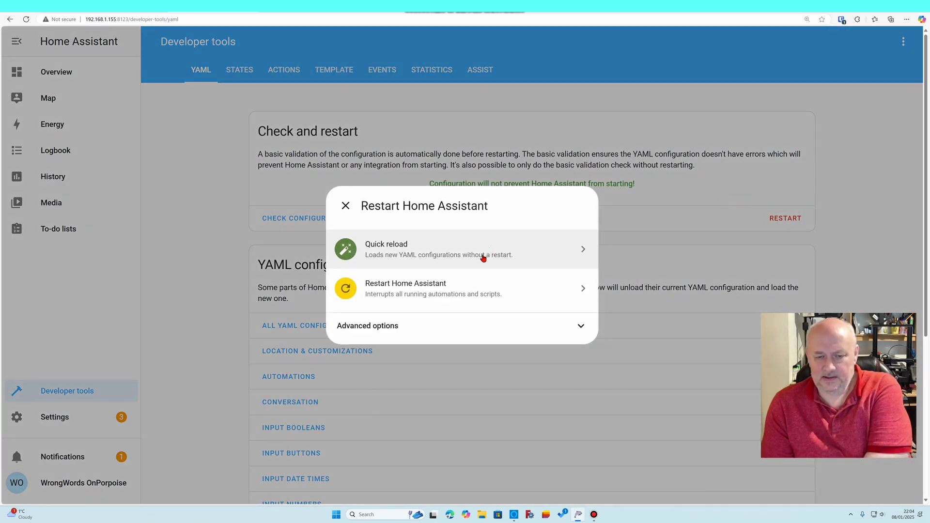
pyautogui.click(472, 301)
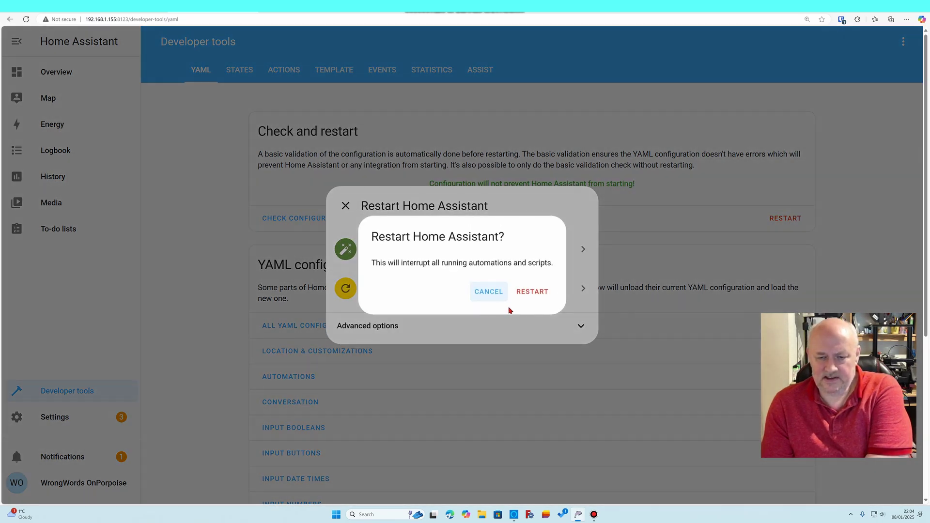
pyautogui.click(517, 296)
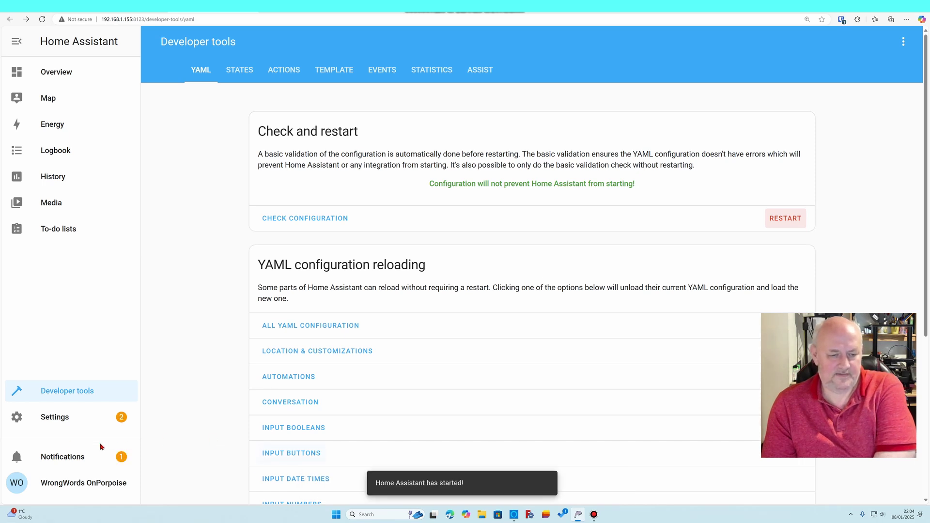
# Step: Look up the Zigbee Home Automation integration's devices and open the DoorSensor's details
pyautogui.click(59, 424)
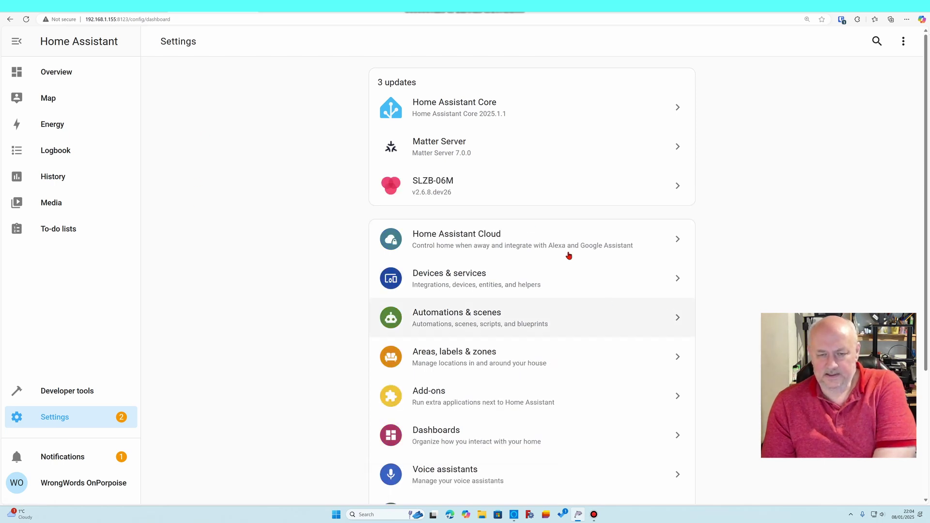
pyautogui.click(448, 290)
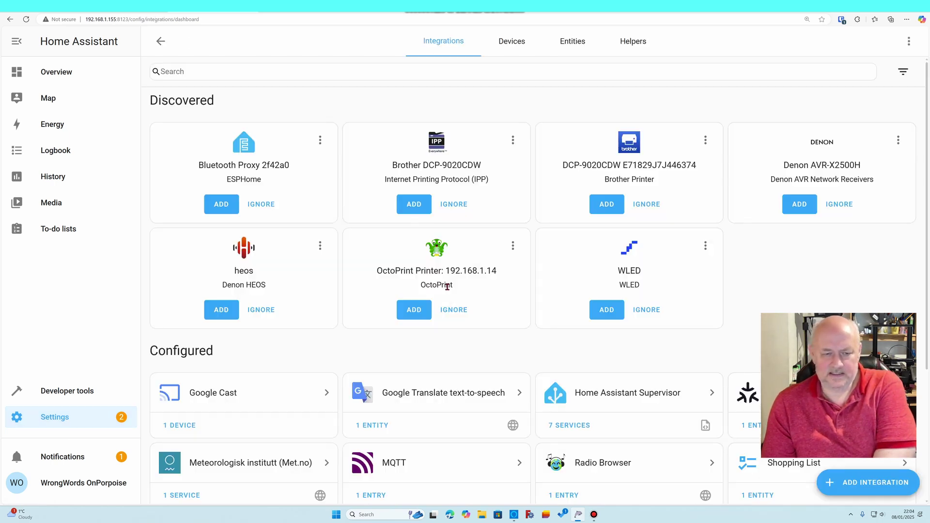
pyautogui.scroll(-4, 296, 430)
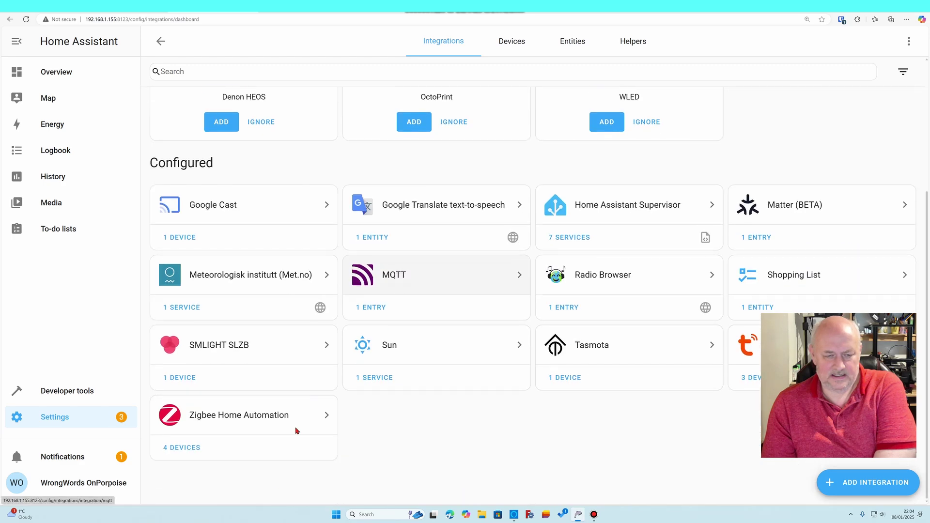
pyautogui.click(243, 416)
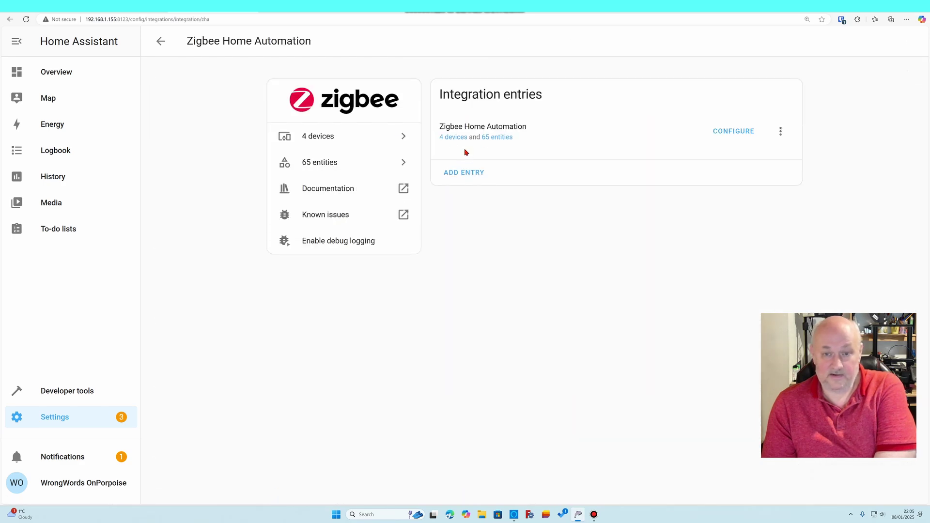
pyautogui.click(455, 137)
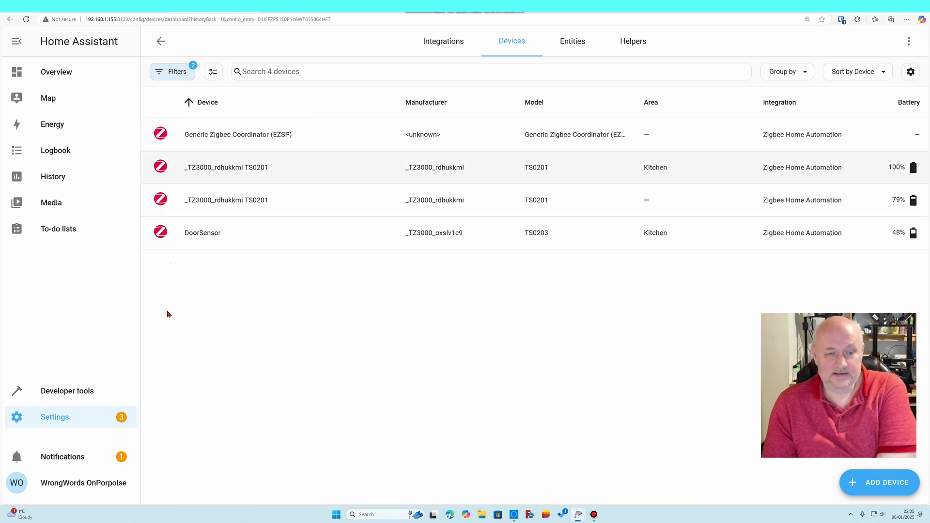
pyautogui.click(210, 242)
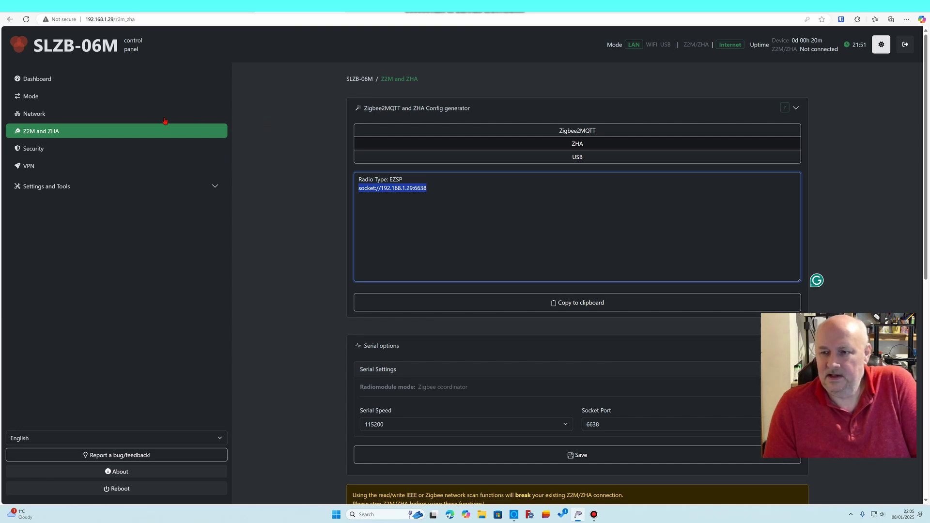
# Step: Switch to the SLZB-06M control panel, sign in with the prefilled credentials, and review its dashboard and Z2M and ZHA page
pyautogui.click(42, 82)
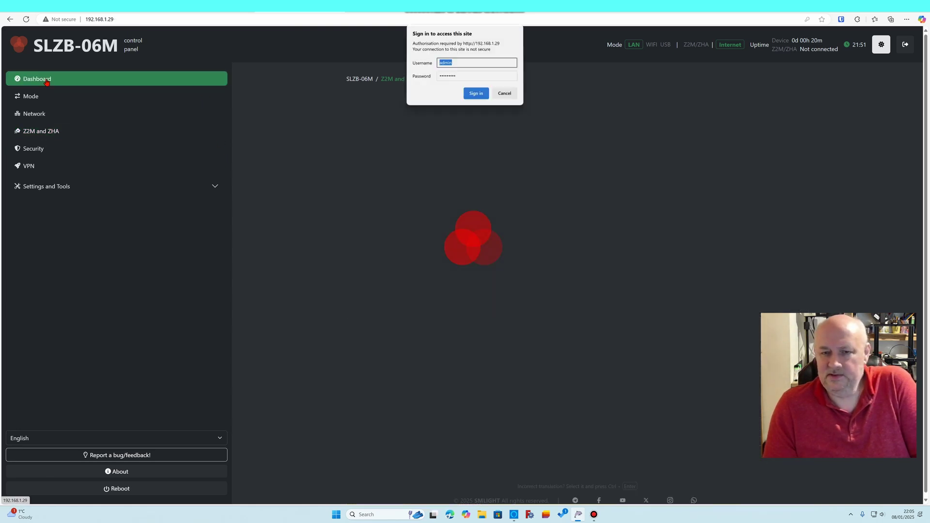
pyautogui.click(477, 93)
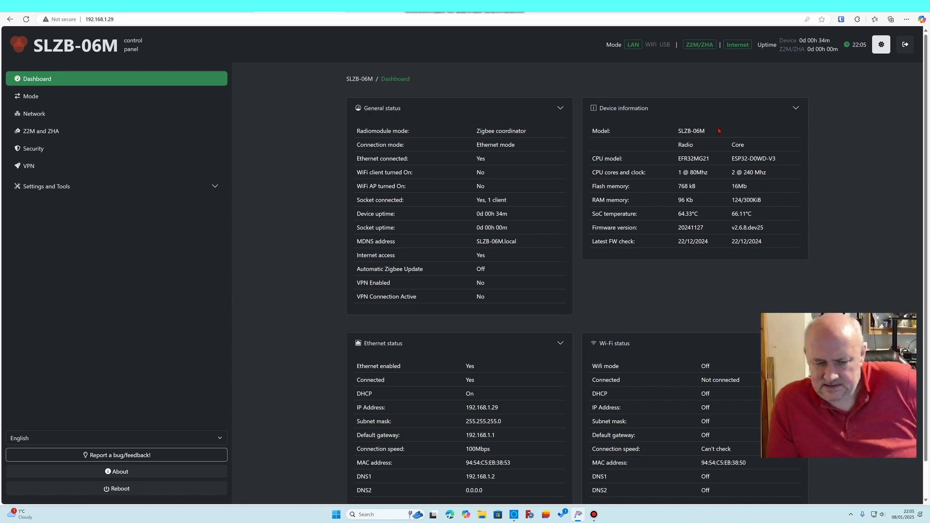
pyautogui.click(54, 134)
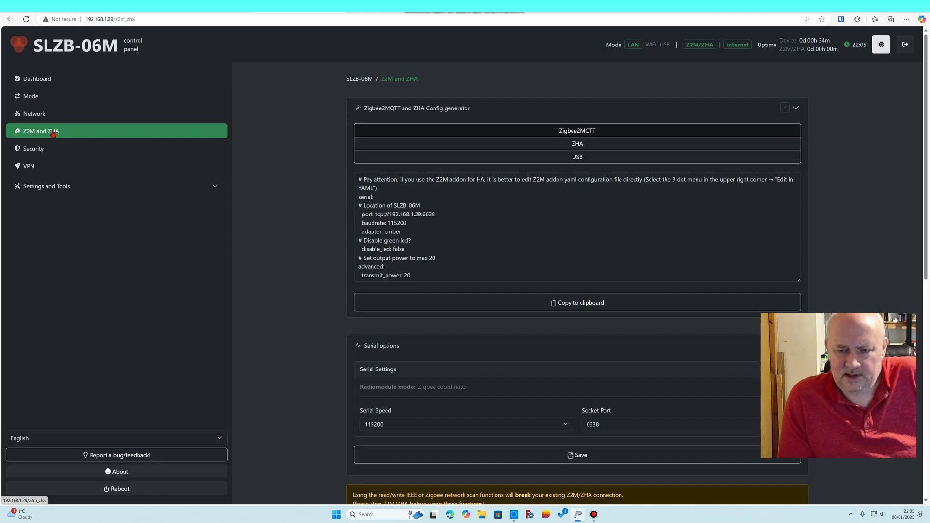
pyautogui.scroll(-5, 331, 235)
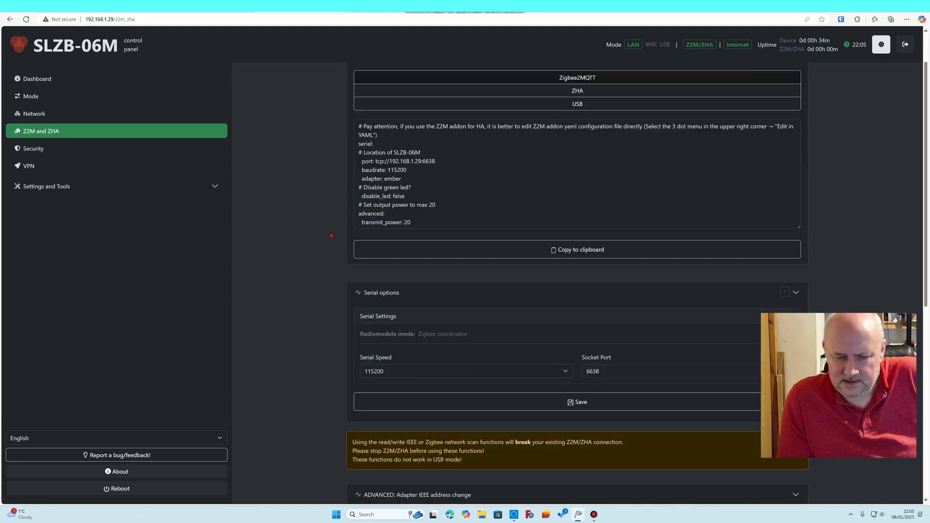
pyautogui.scroll(5, 330, 233)
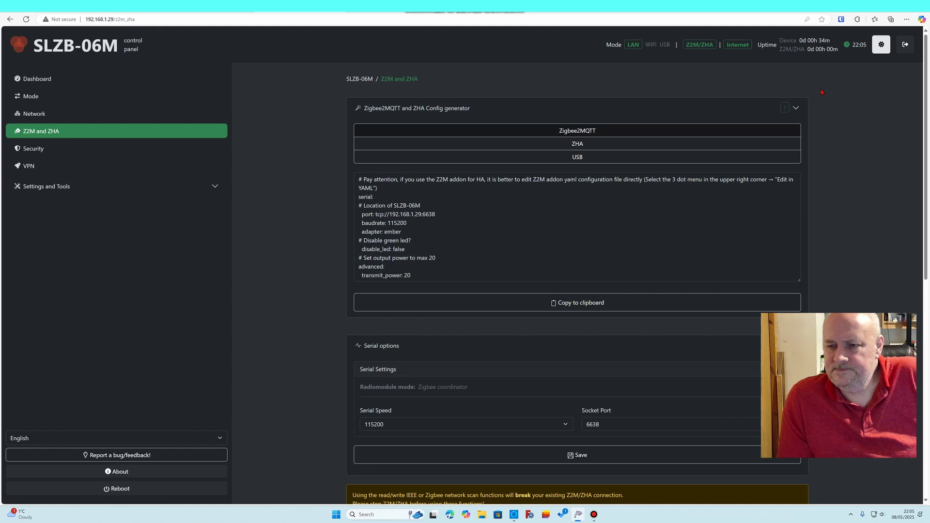
# Step: Check the coordinator's radio and connection modes, and return to the dashboard to review its general and network status
pyautogui.click(23, 99)
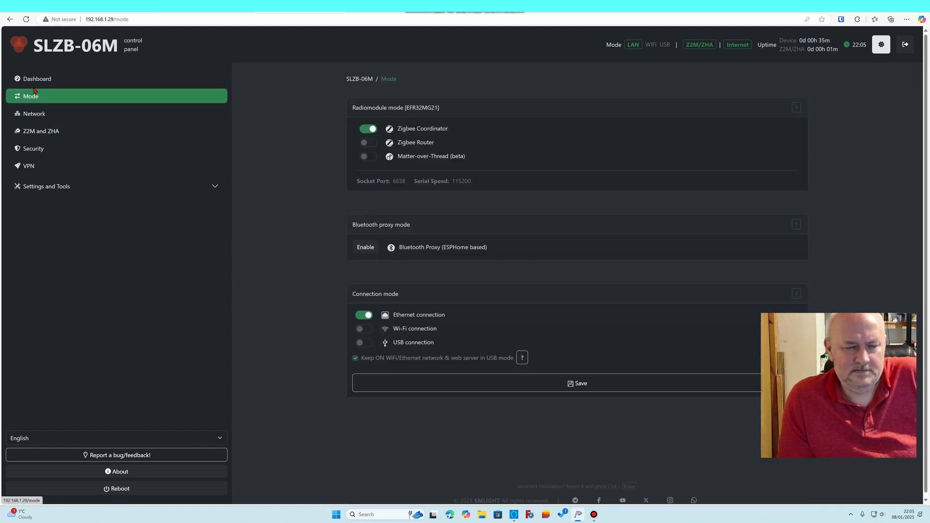
pyautogui.click(34, 78)
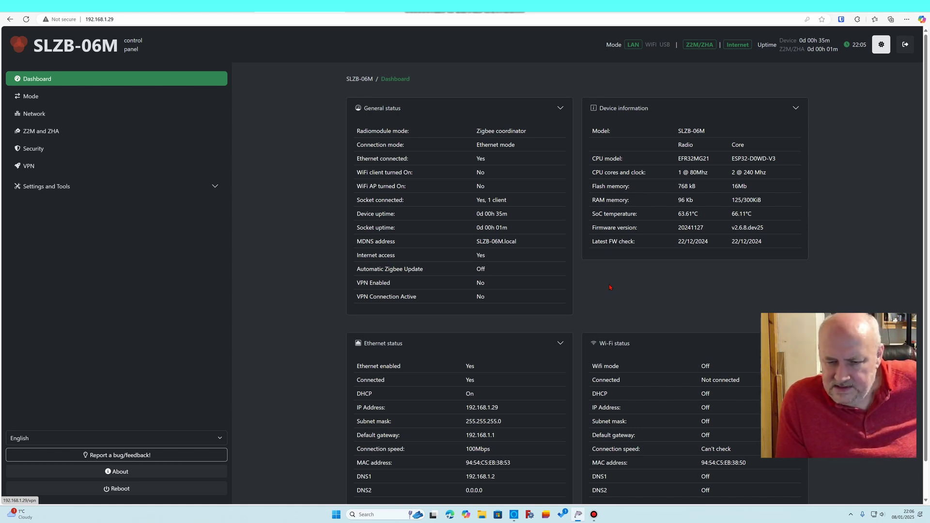
pyautogui.scroll(-1, 609, 287)
pyautogui.scroll(1, 610, 287)
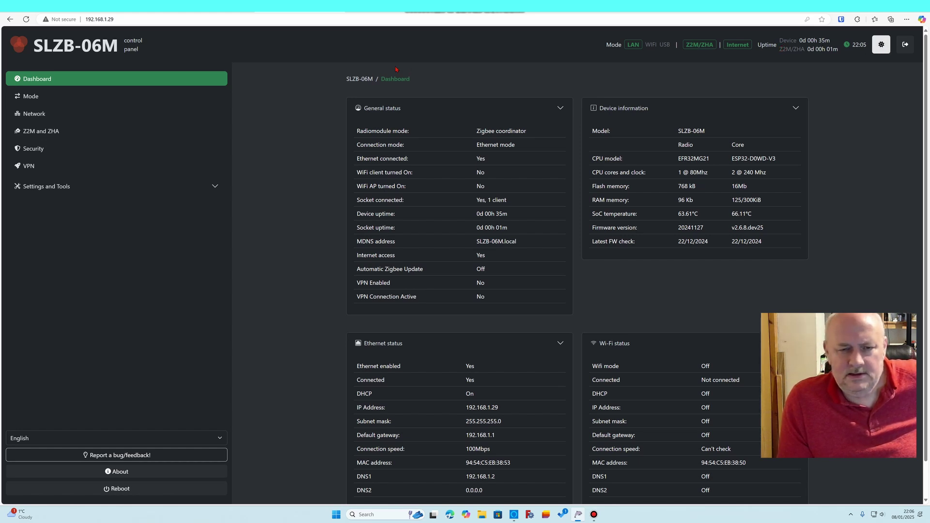
# Step: Browse the Mode and Network pages and view the ZHA variant in the Z2M and ZHA config generator
pyautogui.click(32, 98)
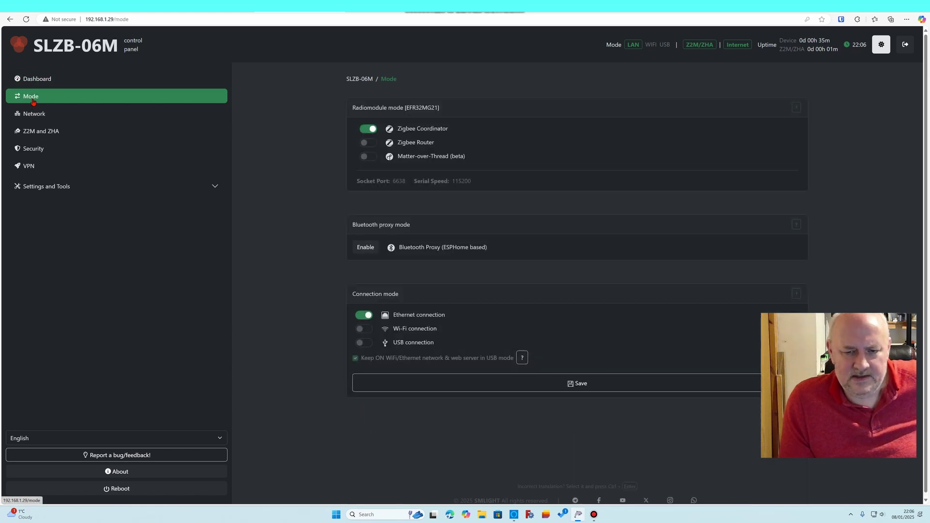
pyautogui.click(33, 117)
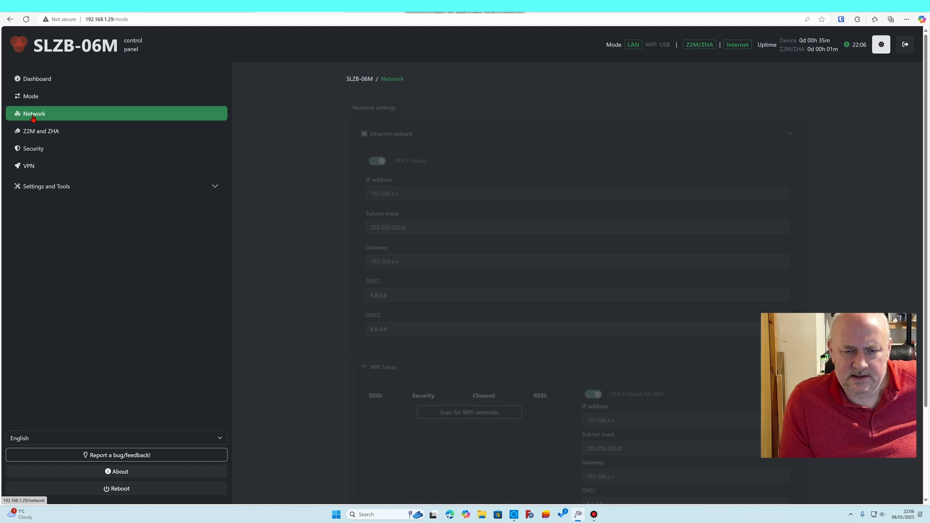
pyautogui.click(36, 132)
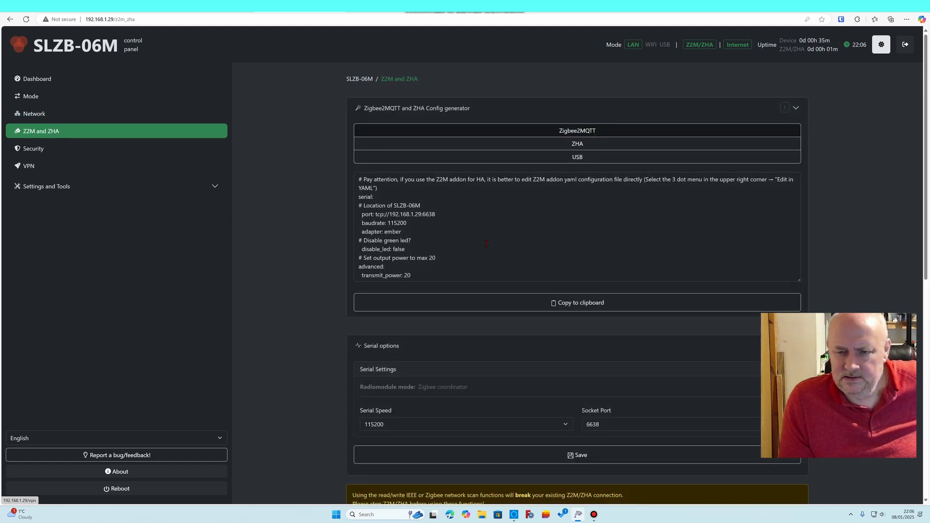
pyautogui.click(565, 147)
pyautogui.scroll(-3, 564, 193)
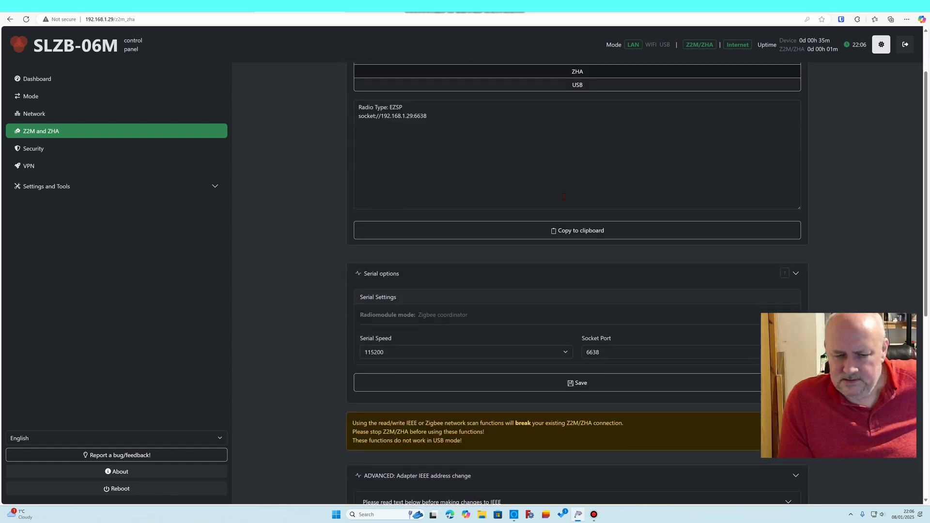
pyautogui.scroll(3, 565, 200)
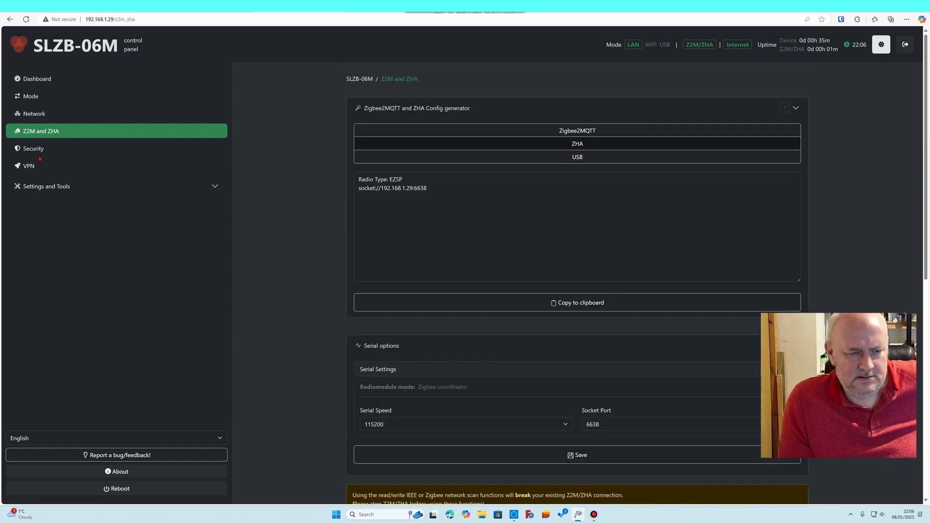
# Step: View the coordinator's general settings, and examine the system logs for the Zigbee client connection entries
pyautogui.click(36, 191)
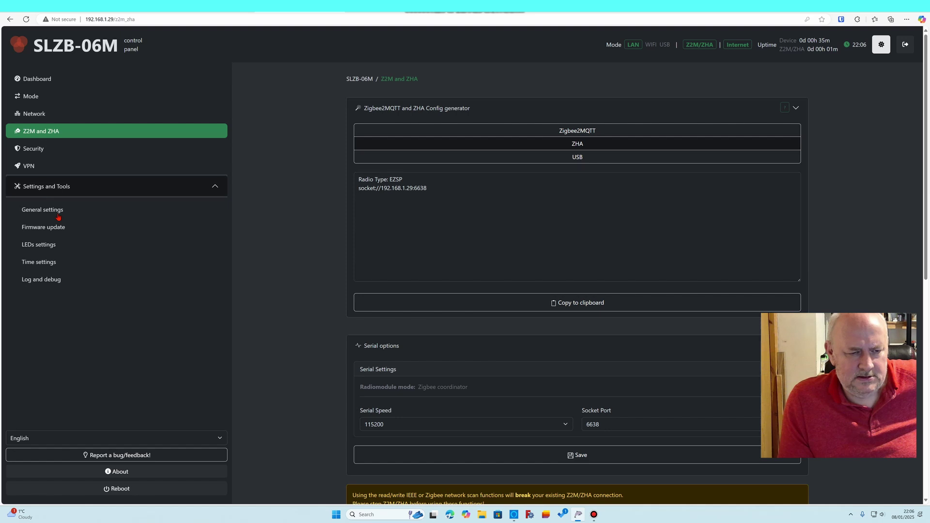
pyautogui.click(58, 213)
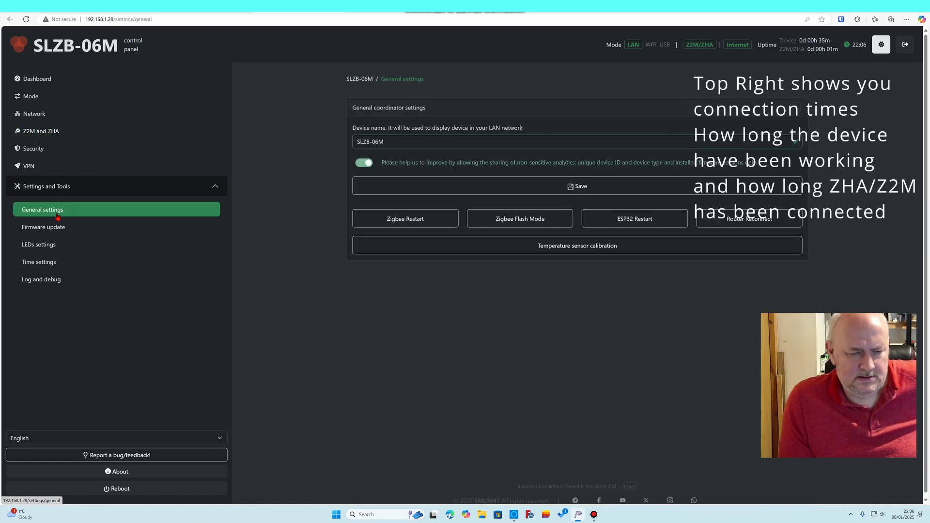
pyautogui.click(55, 278)
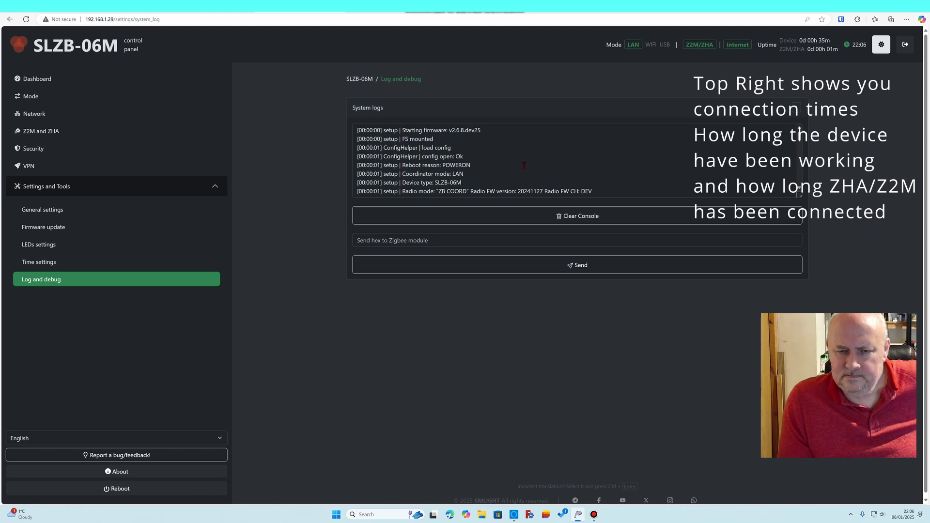
pyautogui.scroll(-3, 523, 166)
pyautogui.scroll(-10, 527, 164)
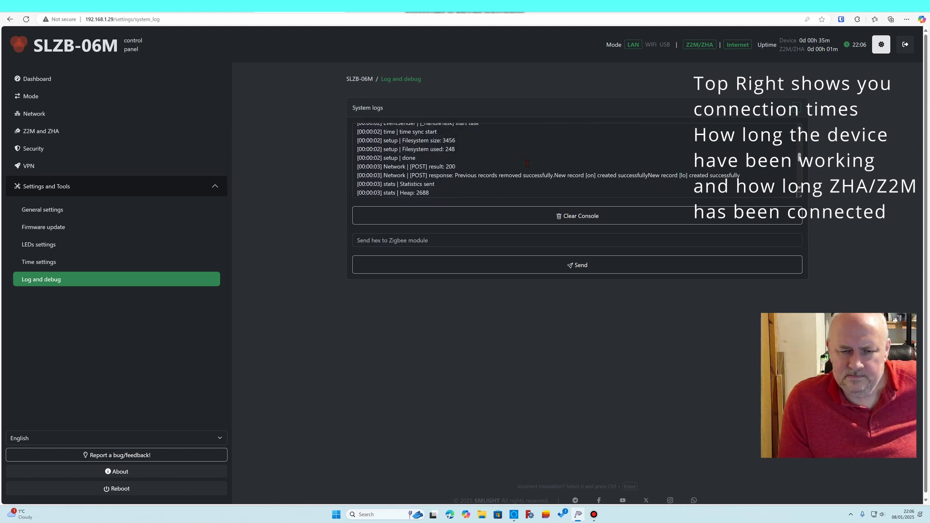
pyautogui.scroll(-3, 527, 164)
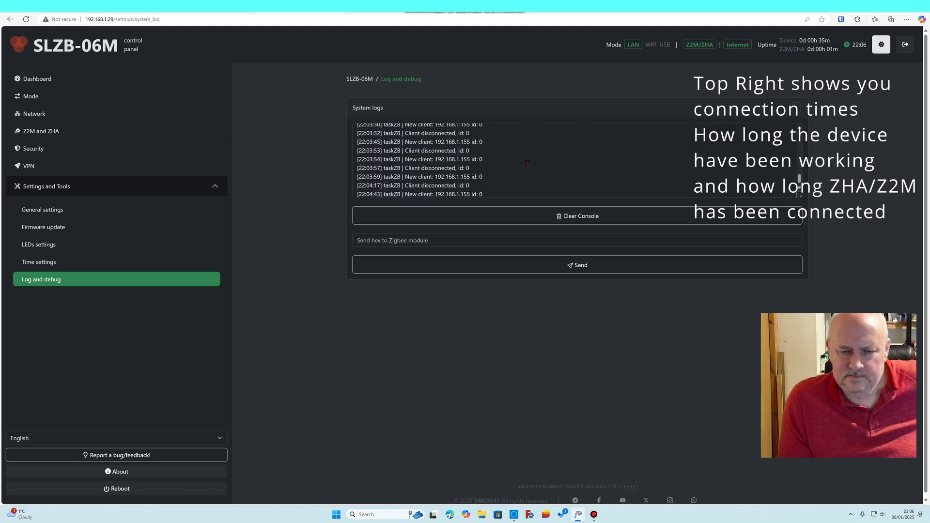
pyautogui.scroll(-1, 525, 165)
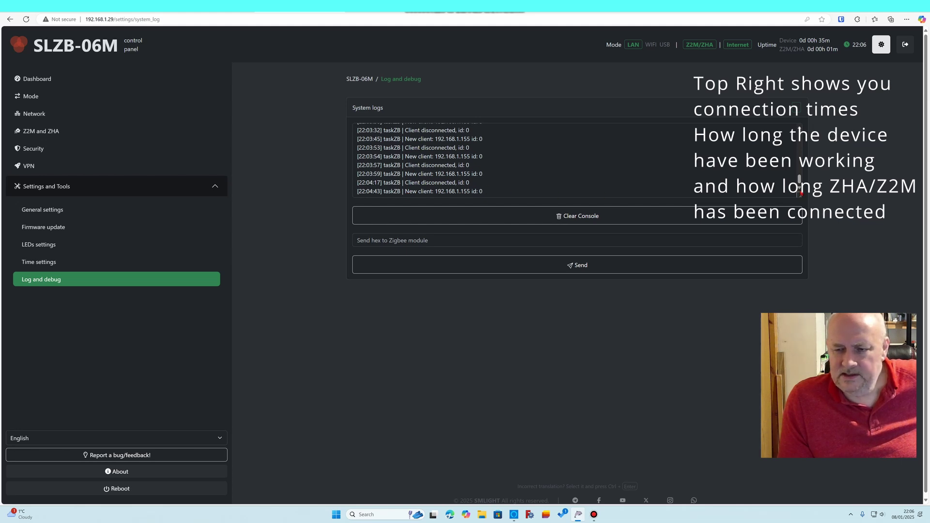
pyautogui.moveTo(800, 183); pyautogui.dragTo(796, 173)
pyautogui.scroll(-3, 784, 167)
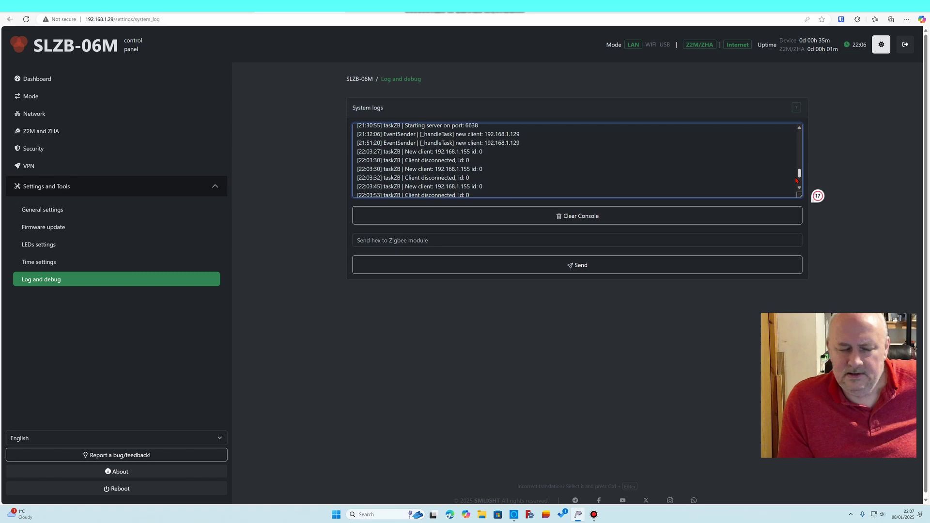